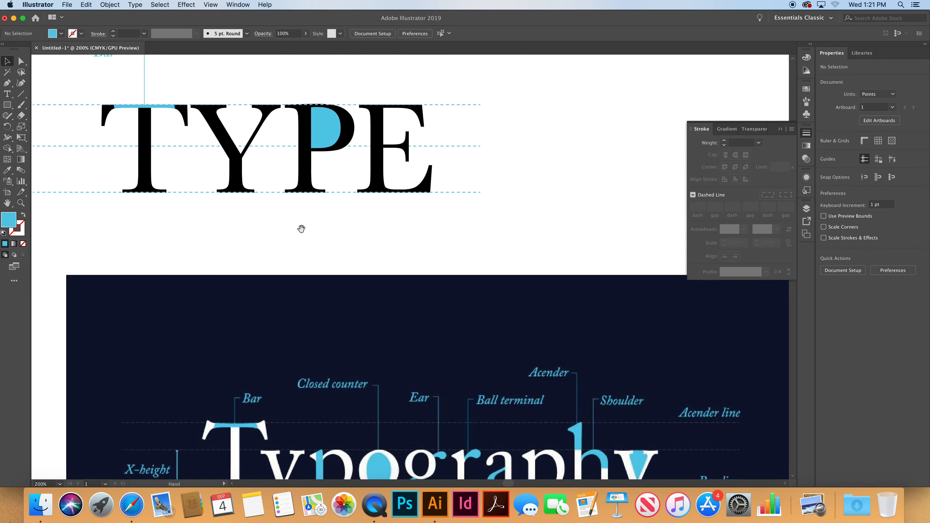
- Add a point text object reading "TYPE" in the blank space between the large word and the dark reference image
click(7, 94)
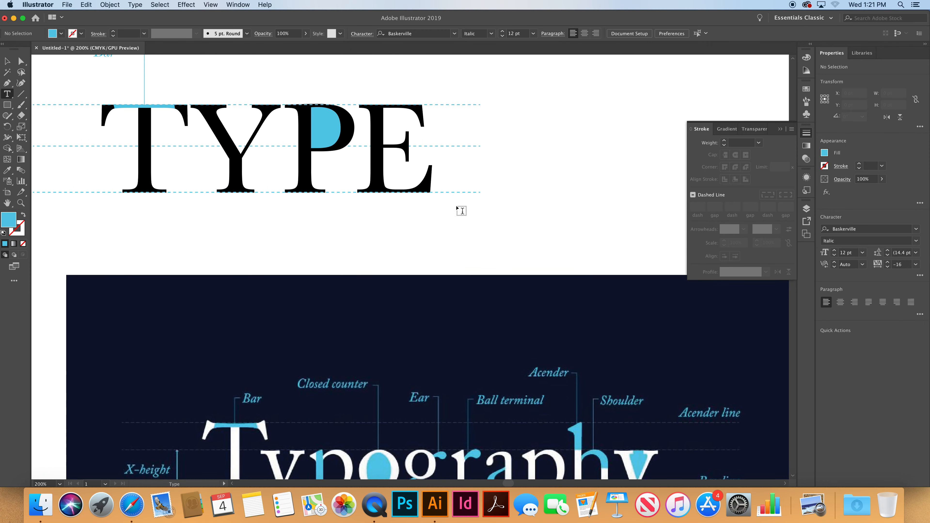
click(382, 238)
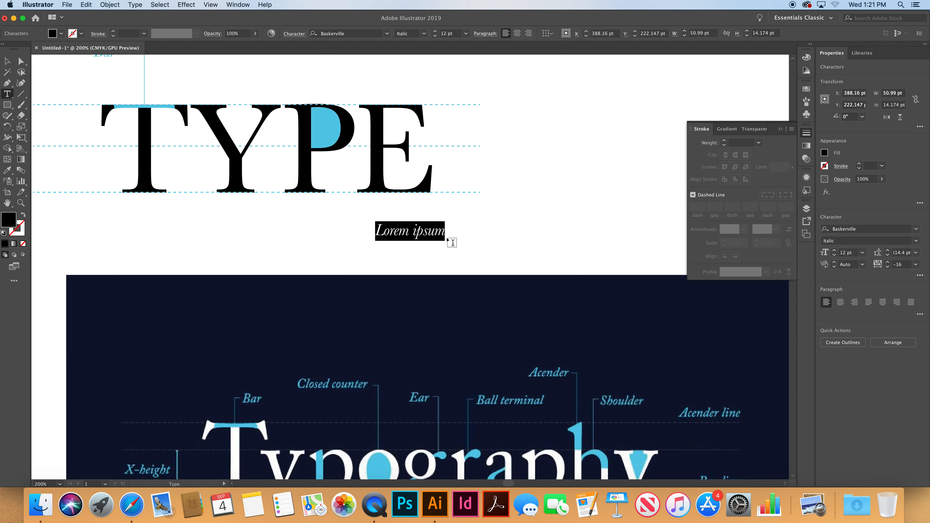
text(TYPE)
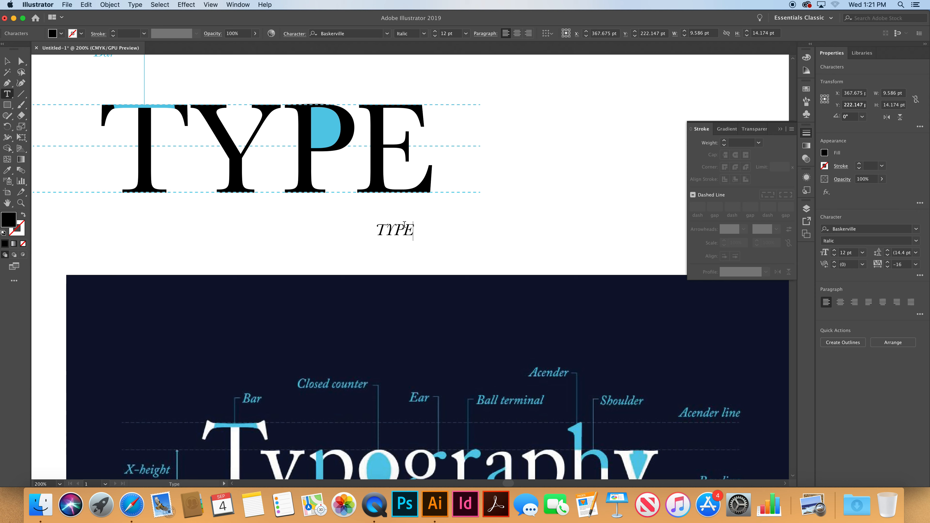
- Set the small "TYPE" text in Baskerville Regular and finish editing it
double_click(412, 230)
click(410, 230)
double_click(410, 230)
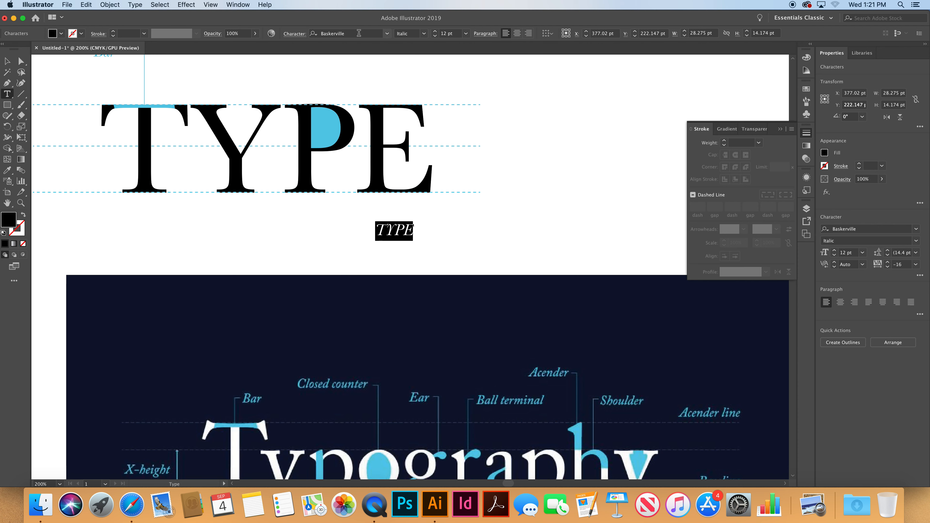
click(387, 34)
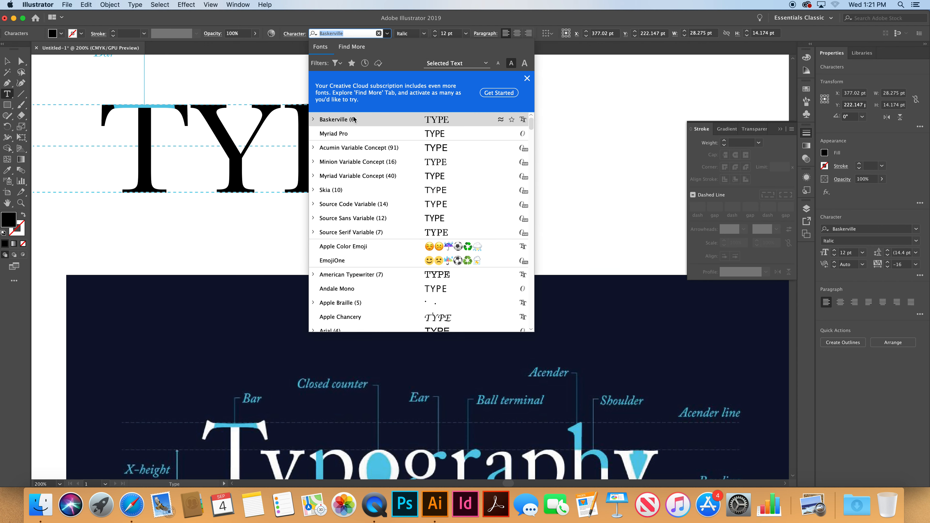
click(333, 120)
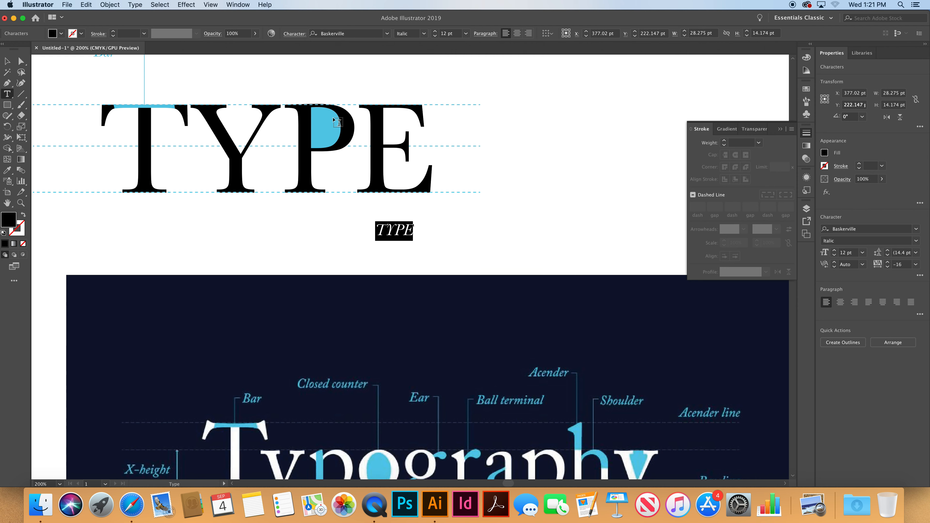
click(424, 36)
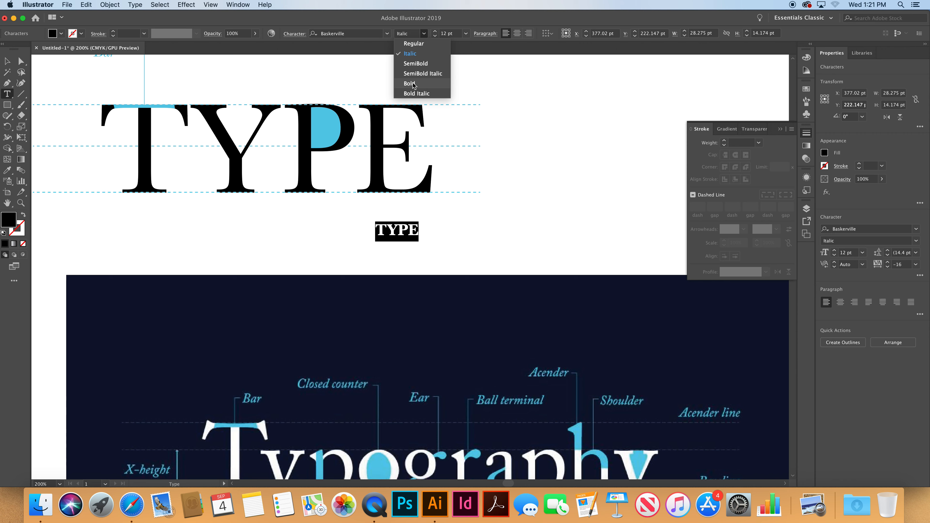
click(413, 45)
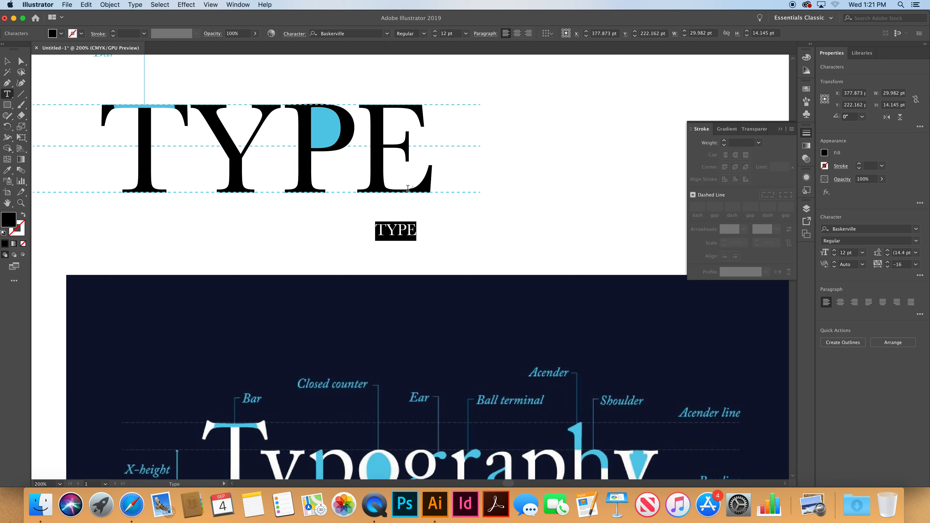
key(BackSpace)
click(385, 217)
key(BackSpace)
text(TYPE)
key(Escape)
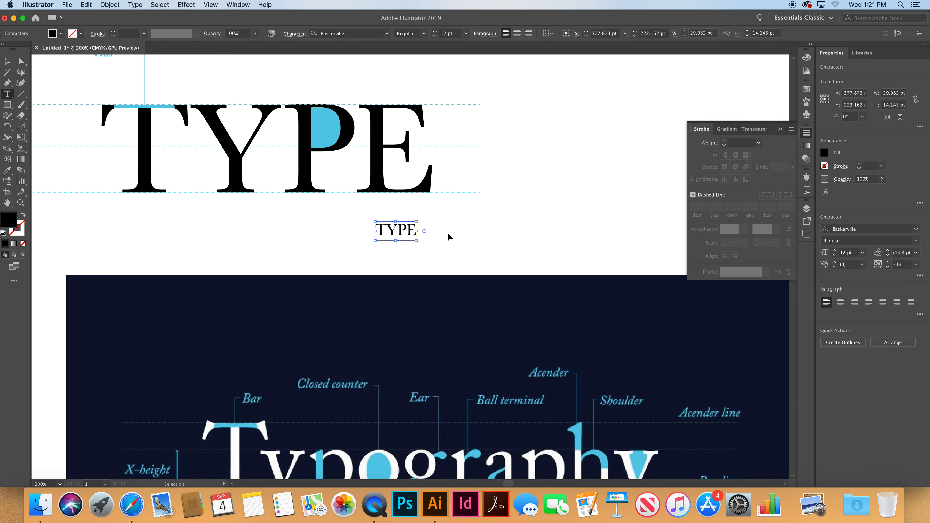
- Move the new "TYPE" text to the empty area beside the original large word and scale it up to about 82 pt
drag(403, 230, 586, 124)
key(v)
scroll(394, 152, right, 10)
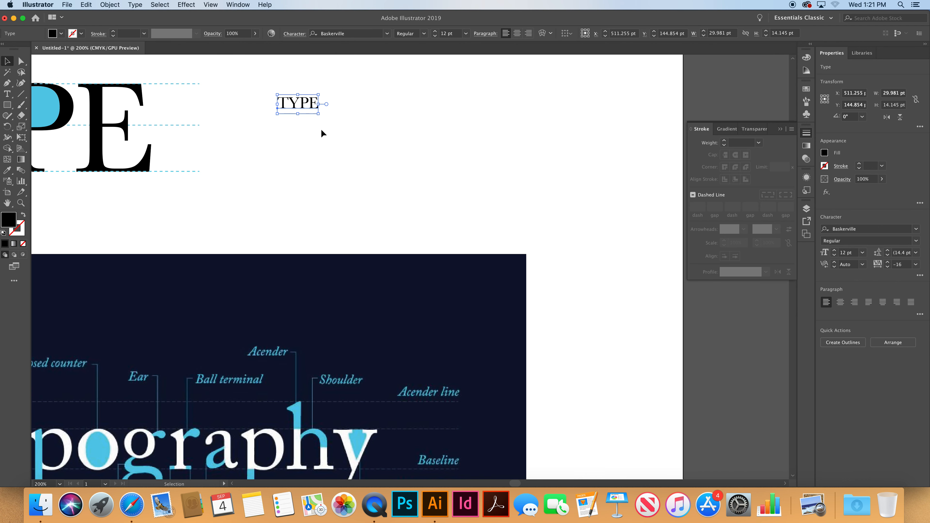
drag(318, 114, 557, 266)
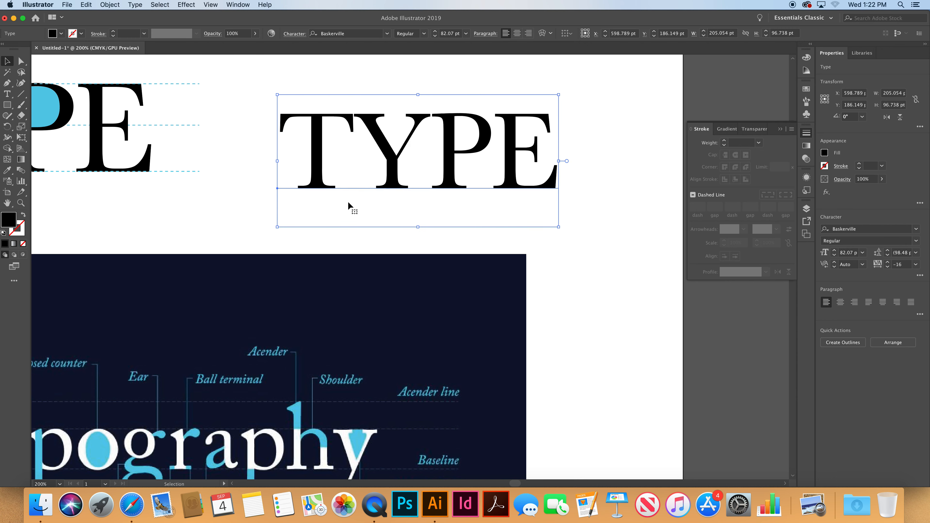
click(253, 148)
drag(312, 156, 285, 141)
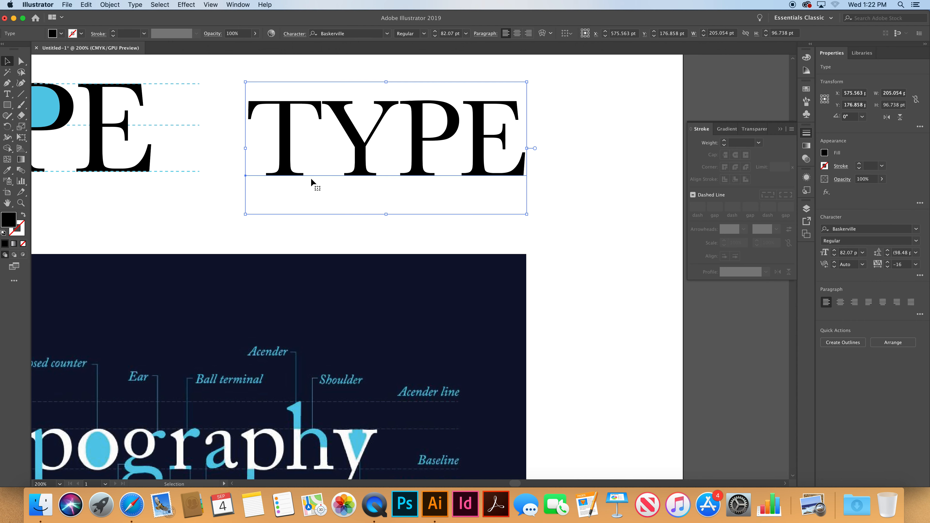
- Show the artwork in outline view and convert the new "TYPE" text to outlines
key(a)
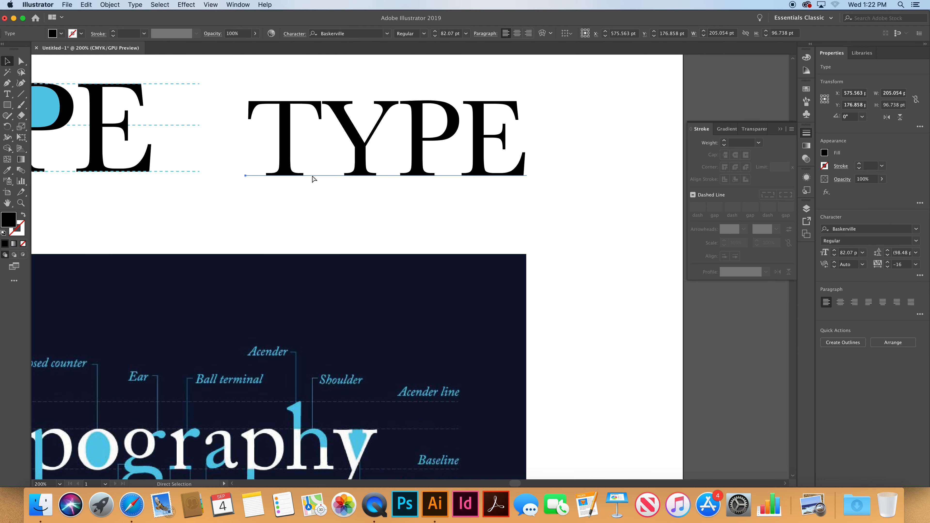
key(super+y)
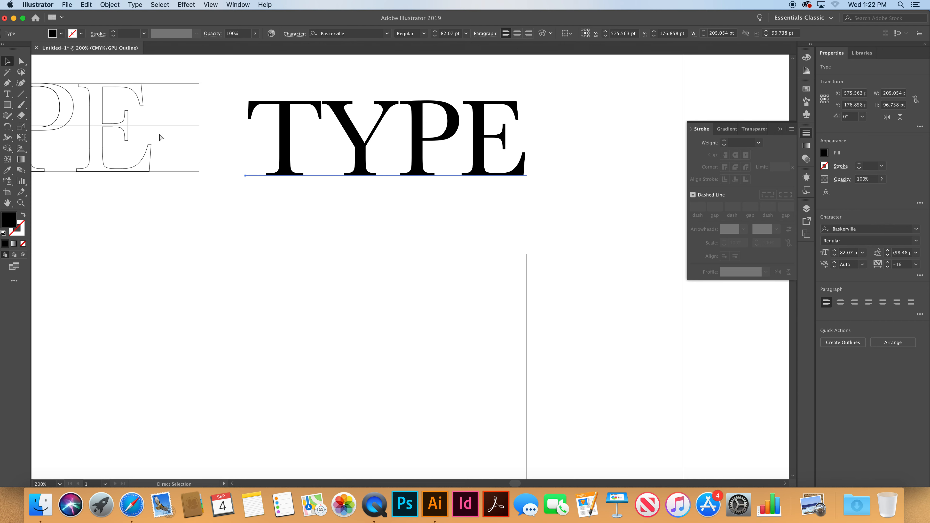
key(v)
click(294, 132)
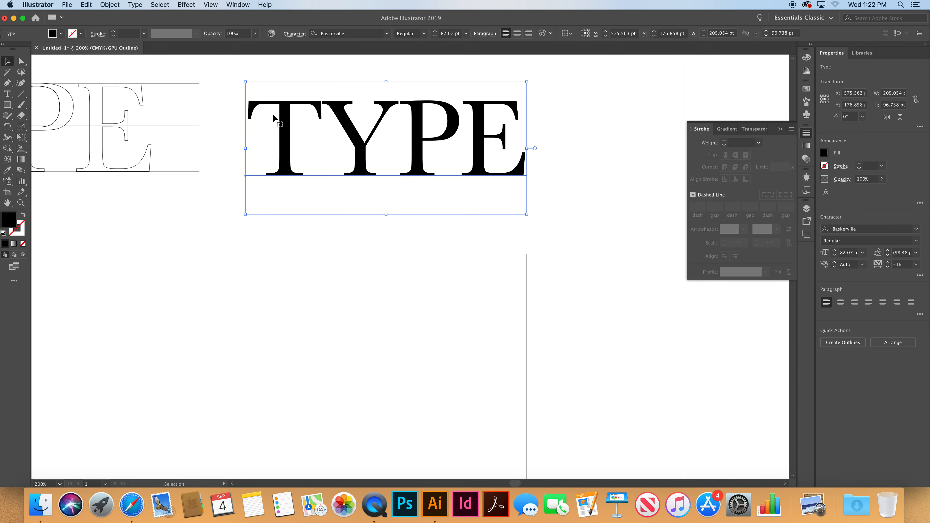
click(135, 6)
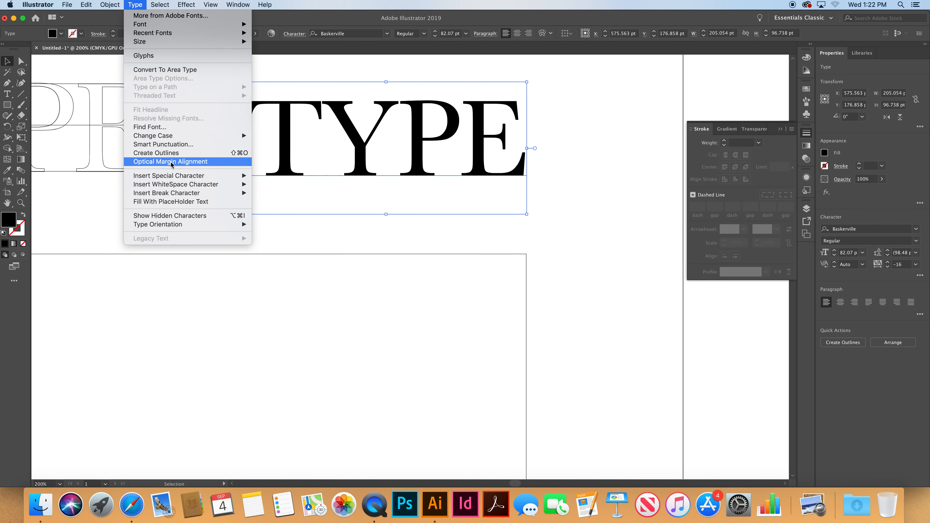
click(167, 151)
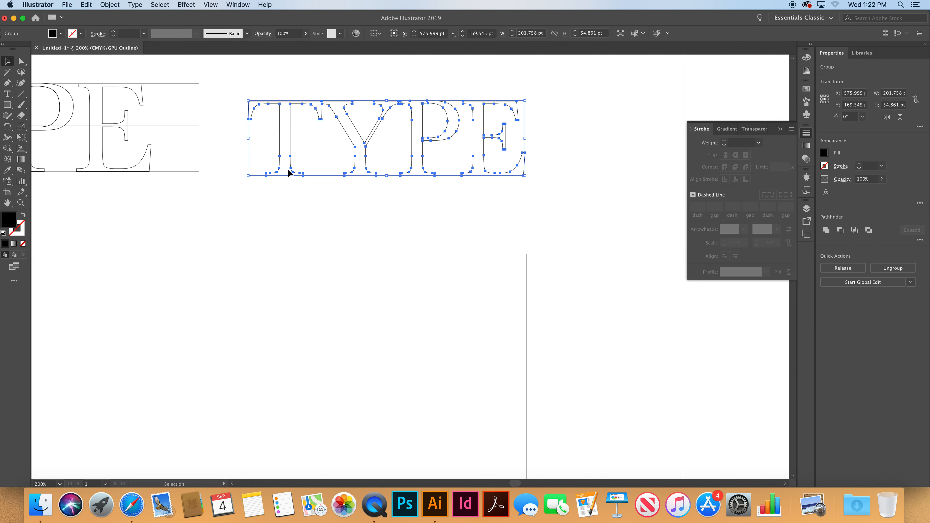
- Return the artwork to preview view and deselect the outlined word
key(super+y)
key(a)
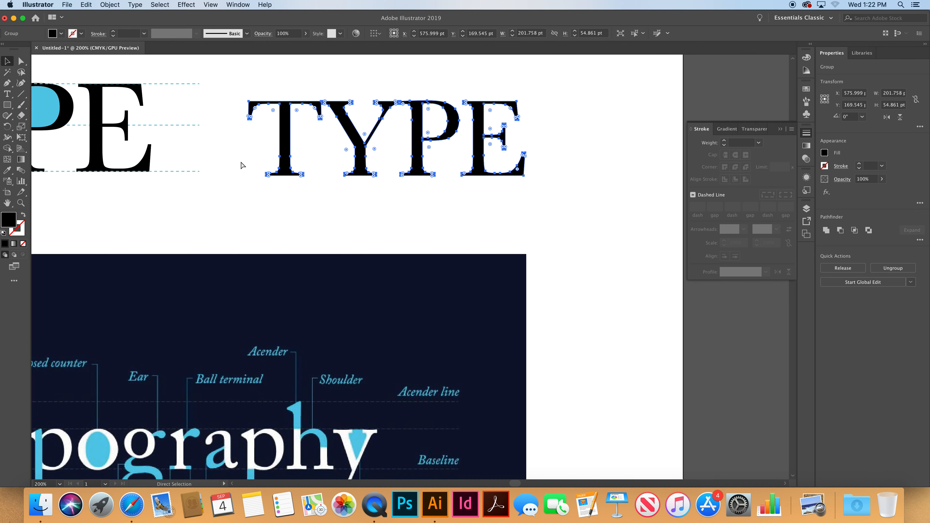
key(super+y)
key(super+y)
key(v)
click(239, 162)
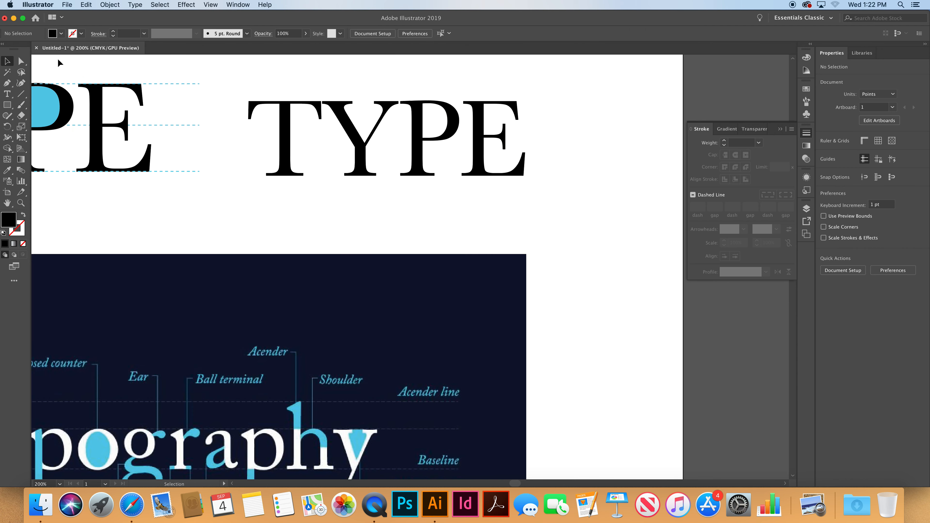
- Try pulling the lower left anchor point of the outlined T's stem far outward, and undo the distortion
key(a)
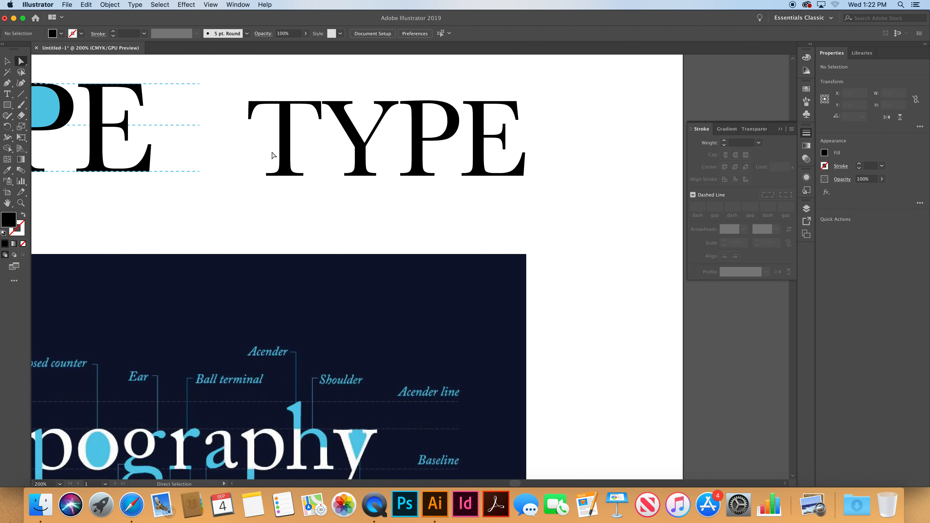
click(285, 156)
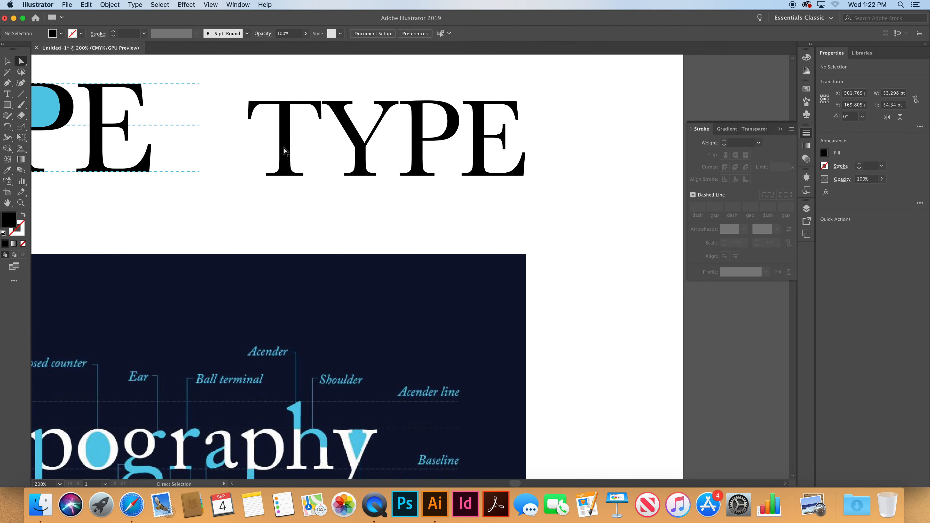
key(z)
mouse_move(261, 153)
mouse_down()
mouse_move(310, 165)
mouse_move(266, 171)
mouse_up()
key(super+z)
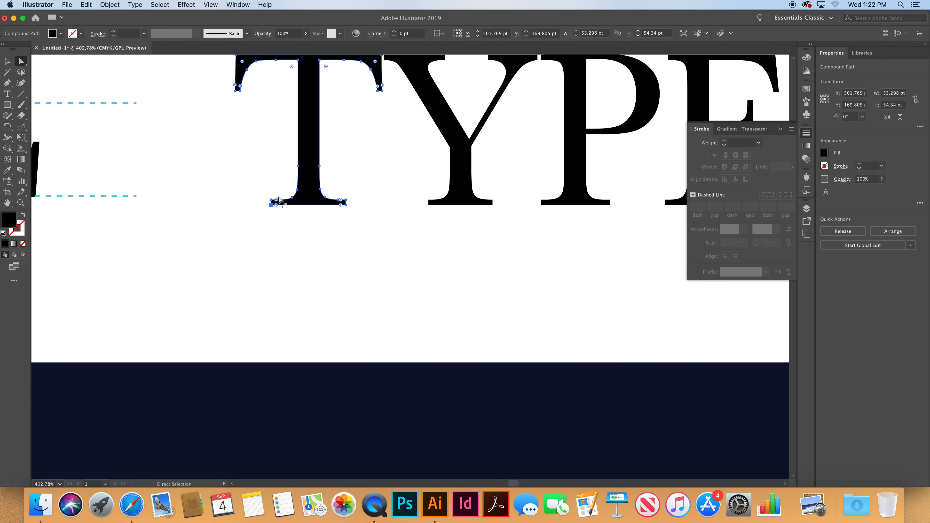
click(298, 167)
drag(298, 166, 228, 165)
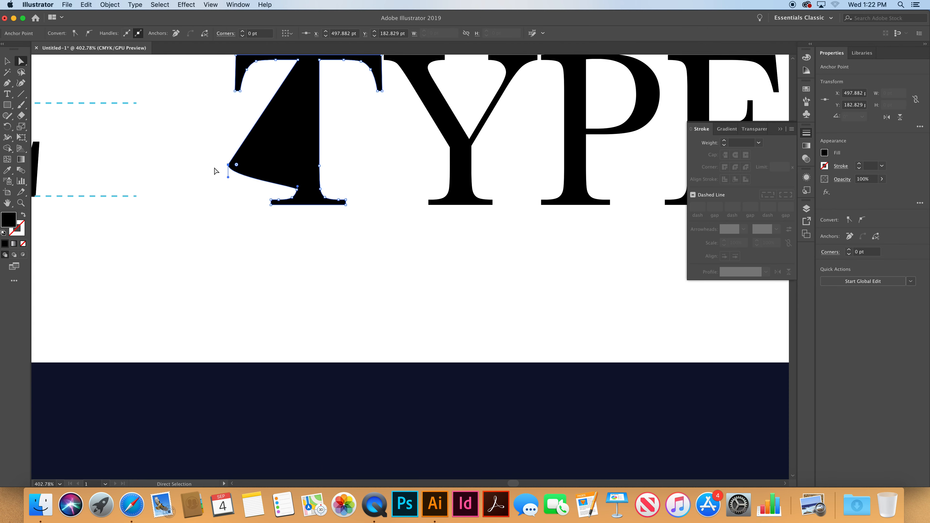
key(super+z)
click(187, 147)
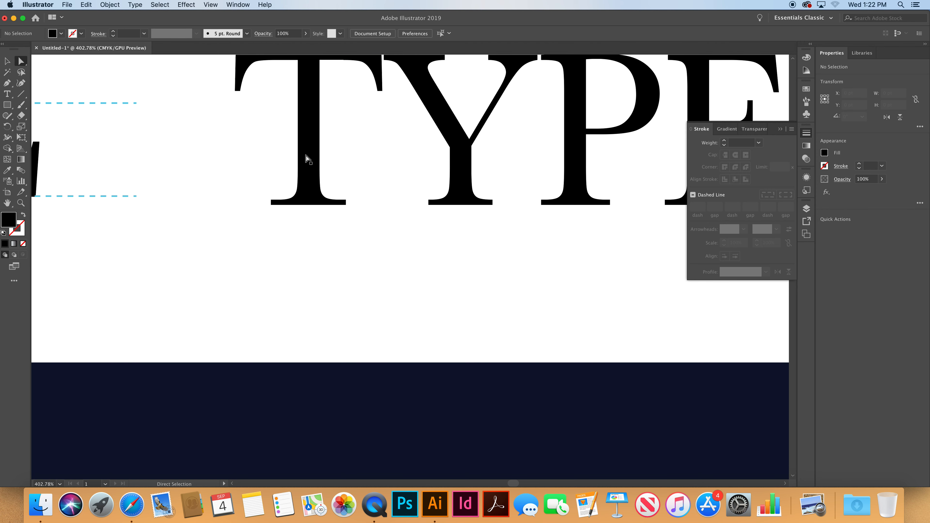
- Draw a closed Pen tool shape about 39 pt wide over the outlined T's crossbar, with anchors at both top corners of the stem
click(307, 168)
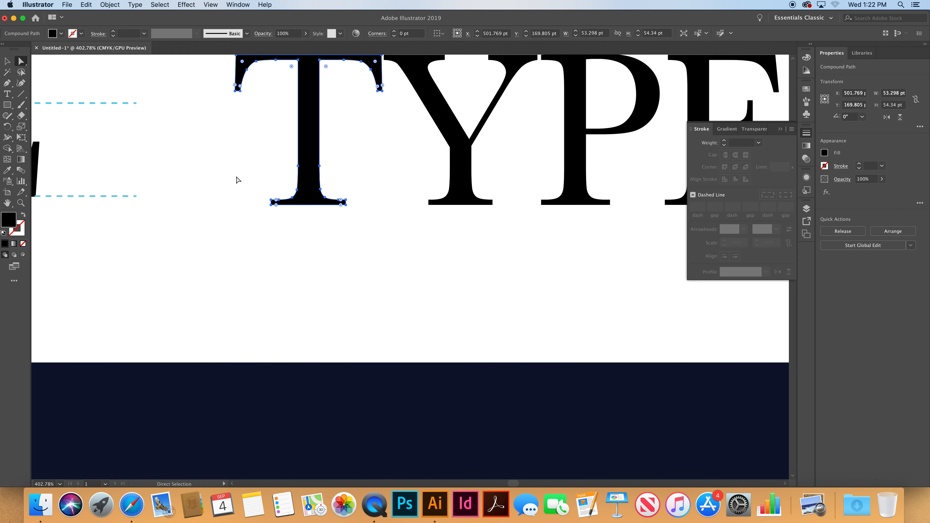
key(super)
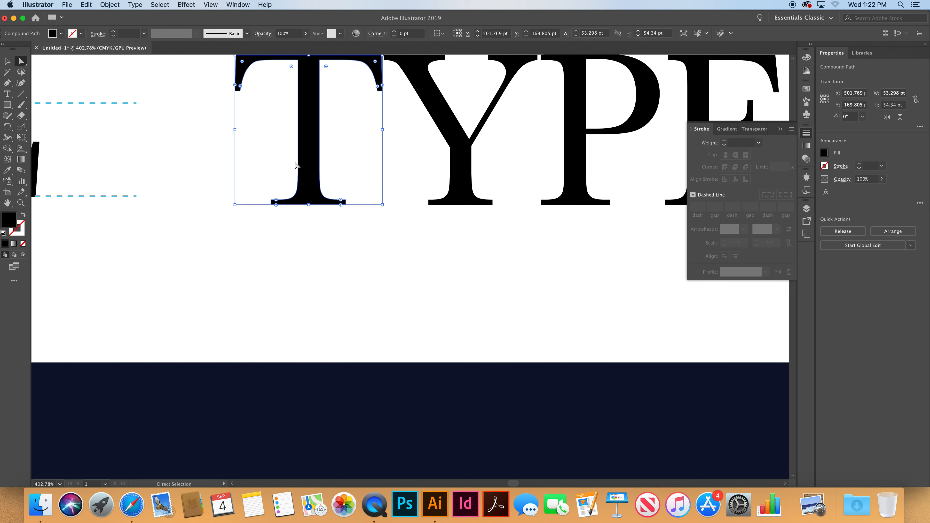
click(6, 83)
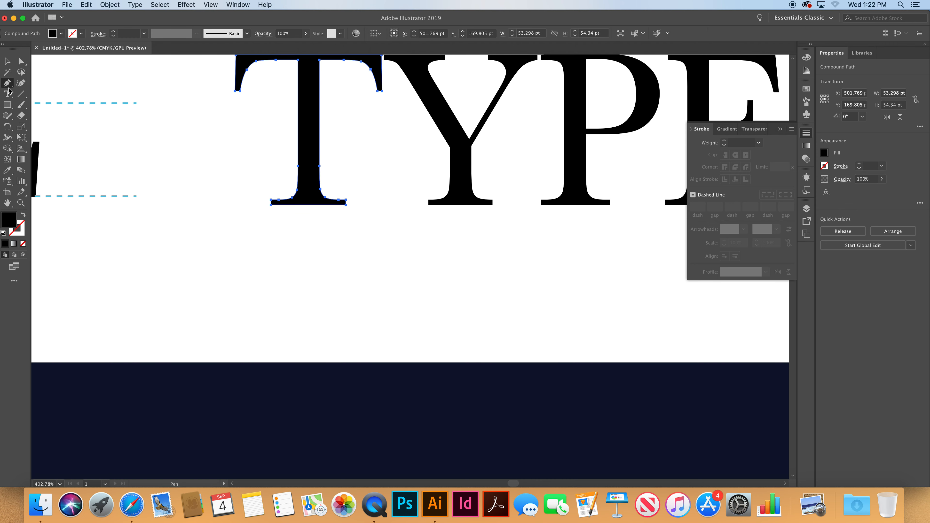
drag(162, 140, 315, 210)
alt+super+click(307, 212)
alt+super+click(308, 215)
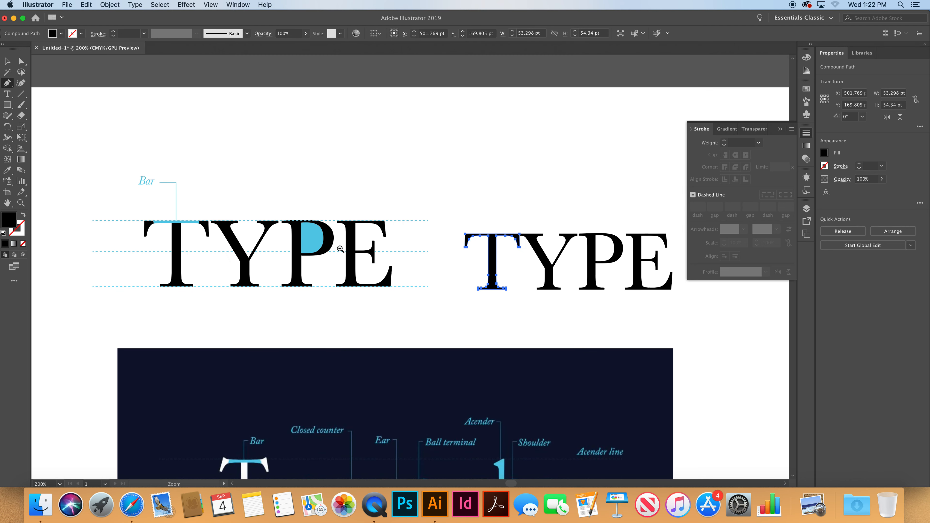
mouse_move(473, 228)
mouse_down()
mouse_move(370, 208)
mouse_move(471, 230)
mouse_move(471, 246)
mouse_up()
click(438, 239)
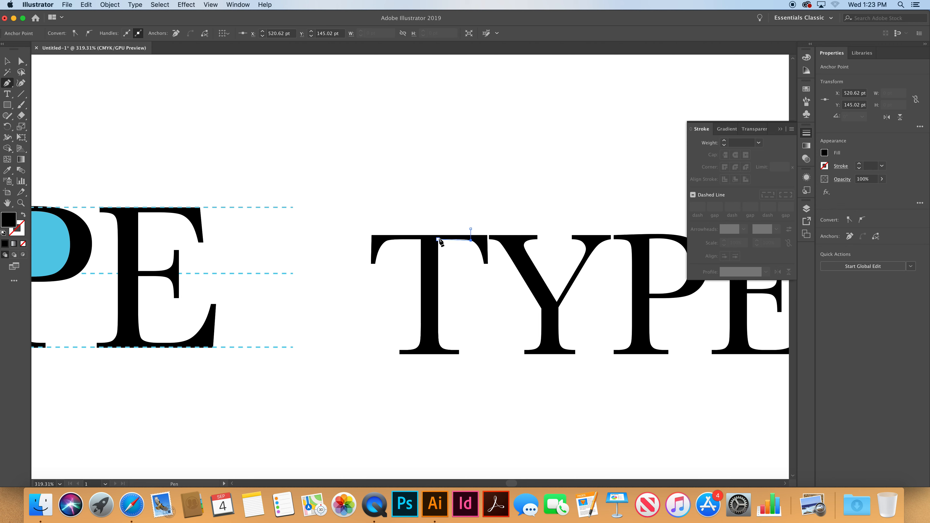
click(421, 239)
drag(386, 245, 385, 229)
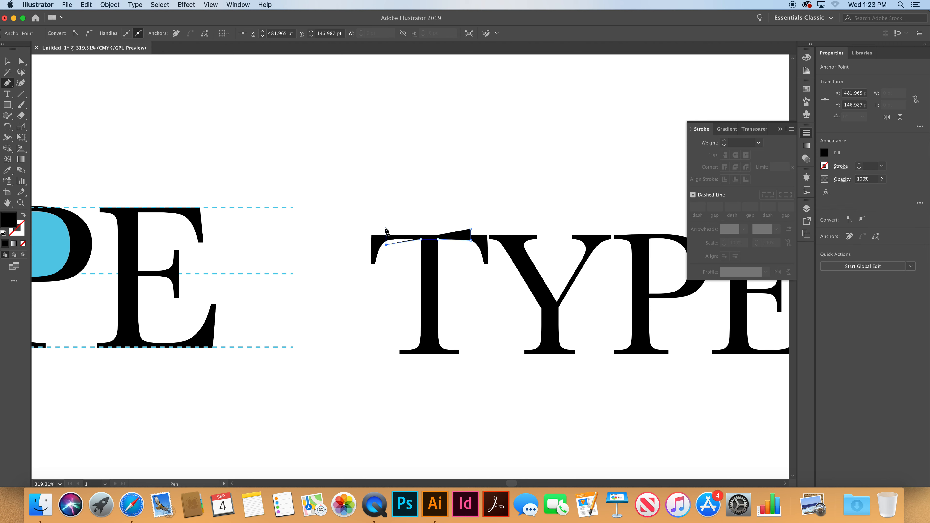
click(386, 227)
click(472, 230)
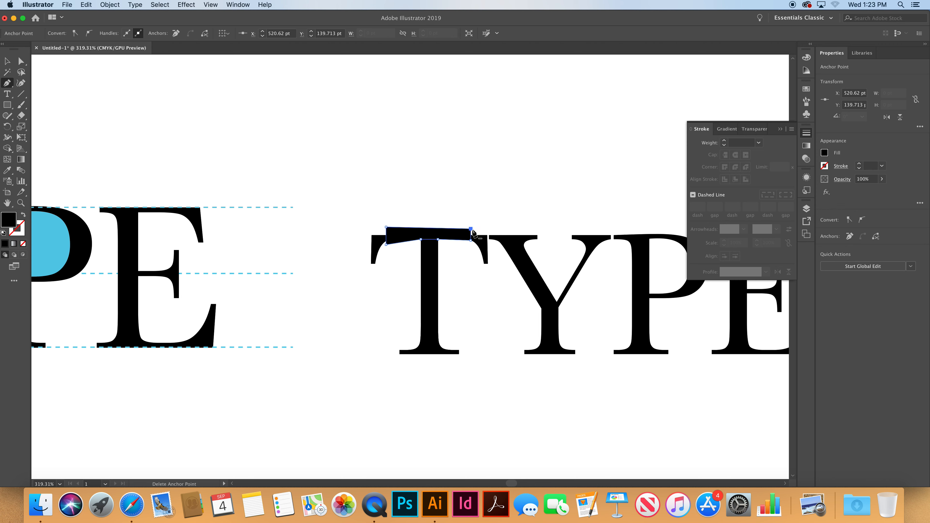
- Fill the crossbar shape with the light blue sampled from the original P's counter, and deselect it
key(i)
click(51, 241)
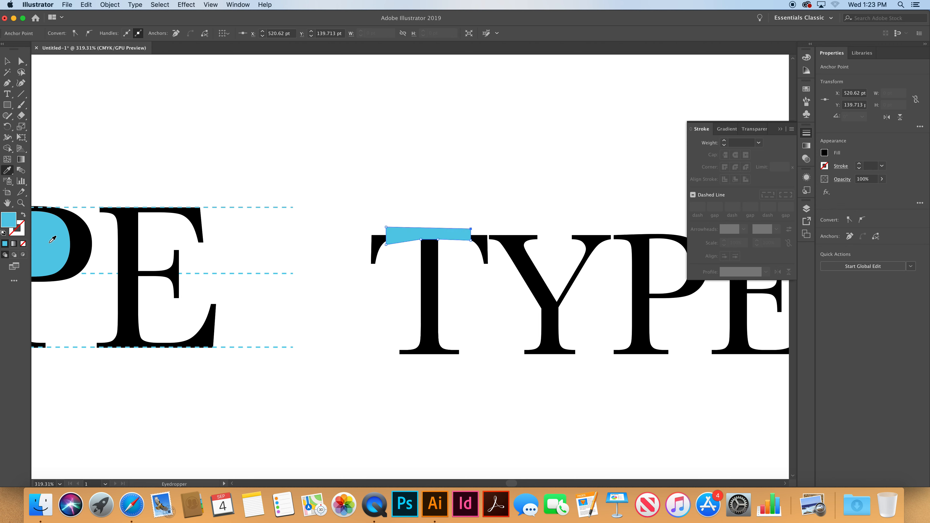
click(6, 62)
click(231, 142)
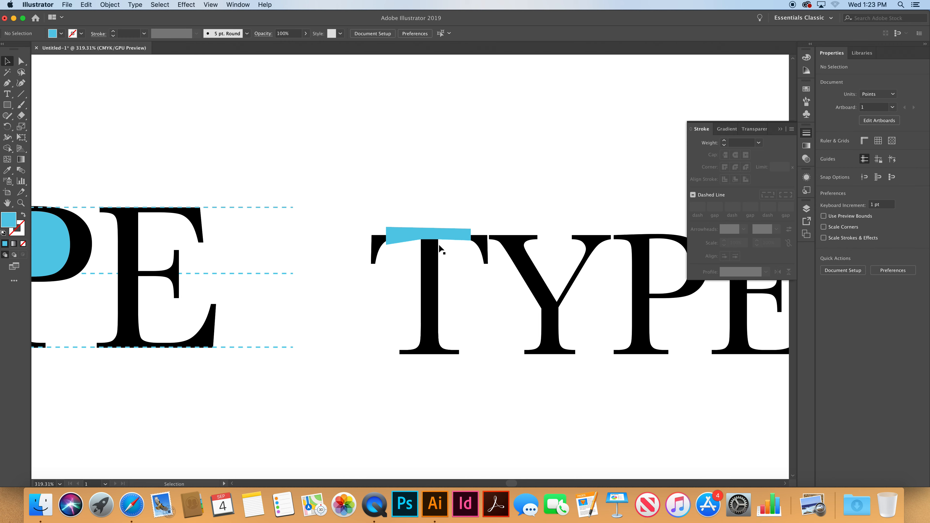
- Ungroup the outlined "TYPE" word into separate letters
click(433, 259)
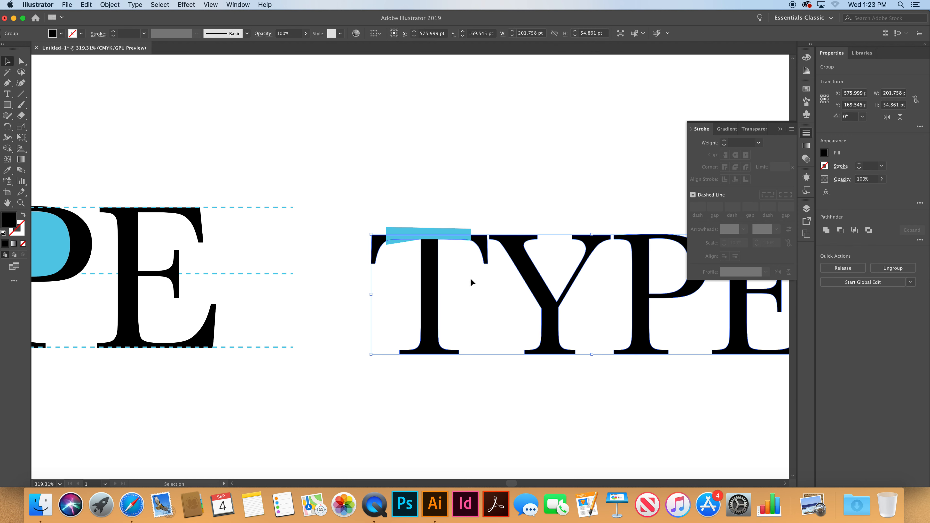
click(106, 5)
click(115, 46)
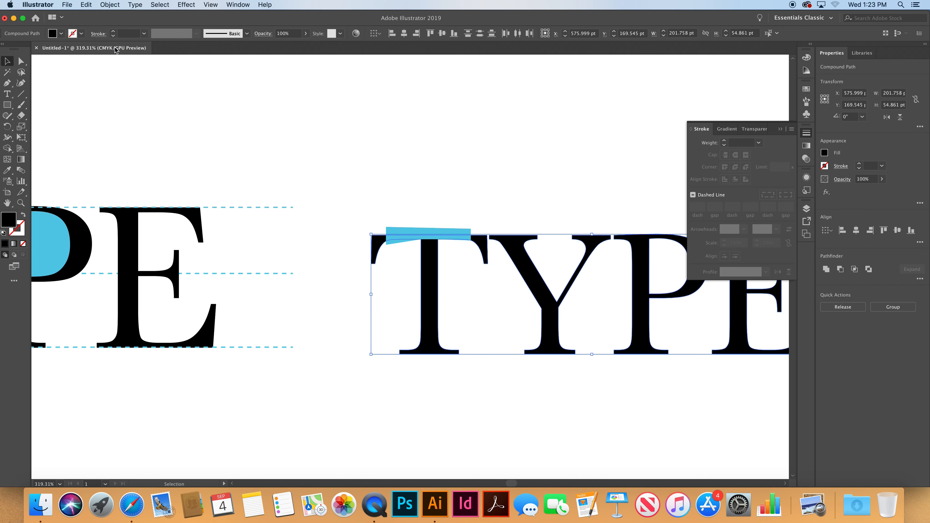
- Intersect the light blue crossbar shape with the outlined T to trim it to the bar, and deselect it
click(271, 141)
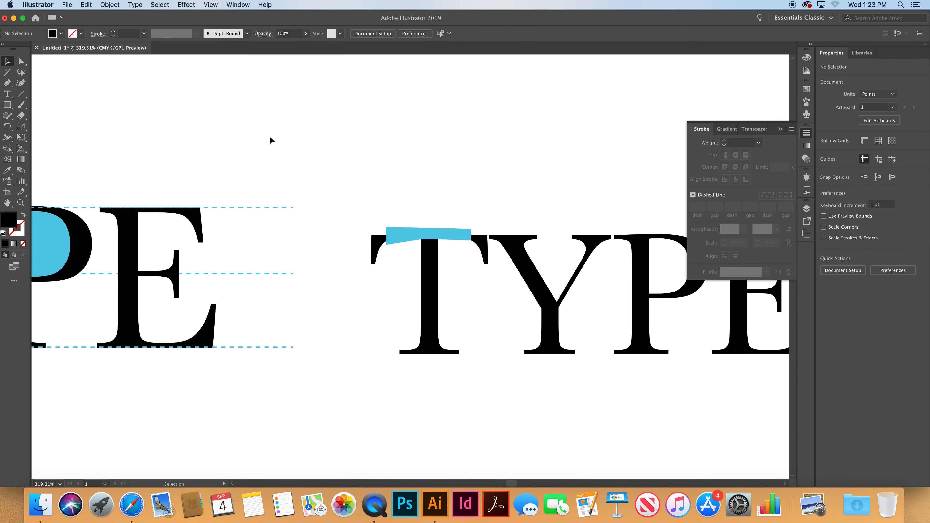
click(434, 256)
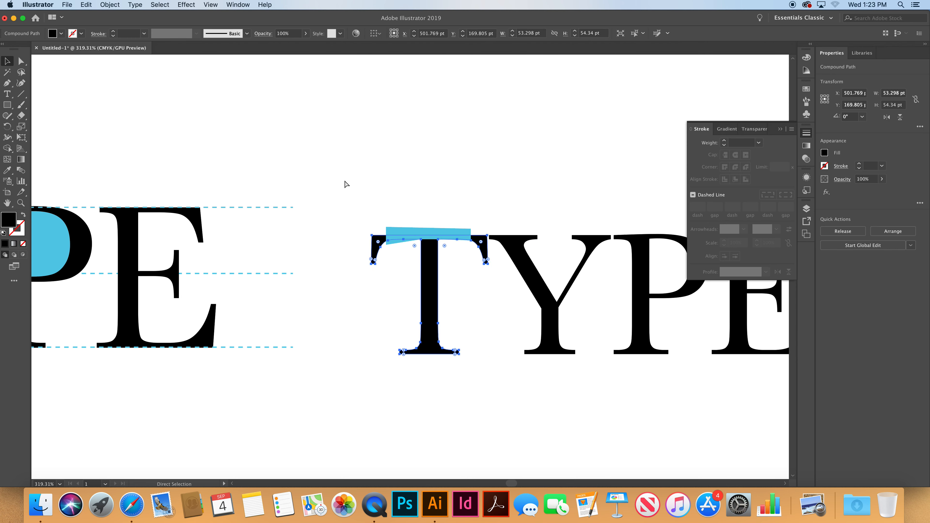
shift+click(406, 228)
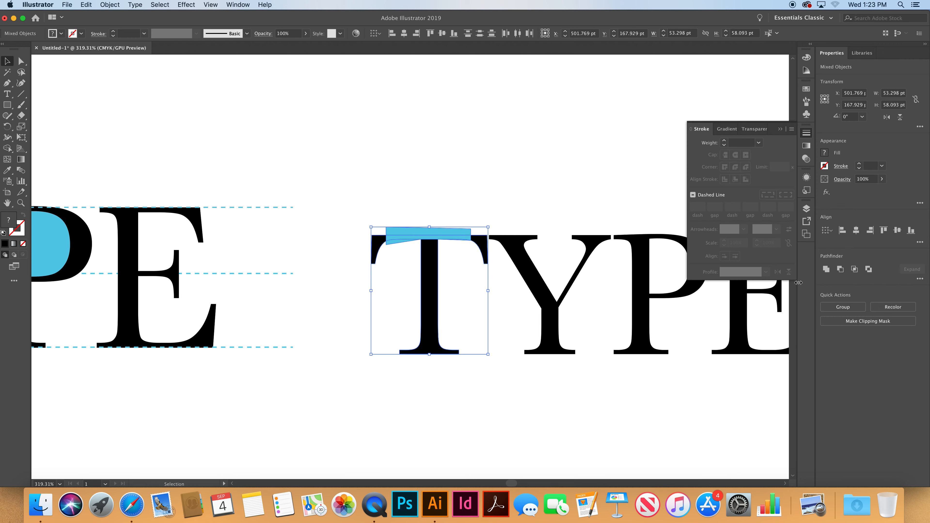
click(854, 269)
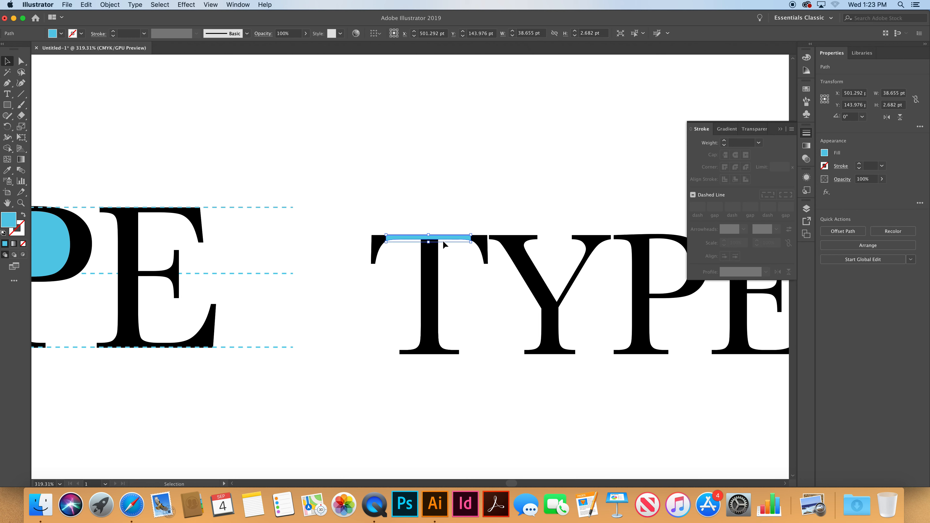
click(436, 208)
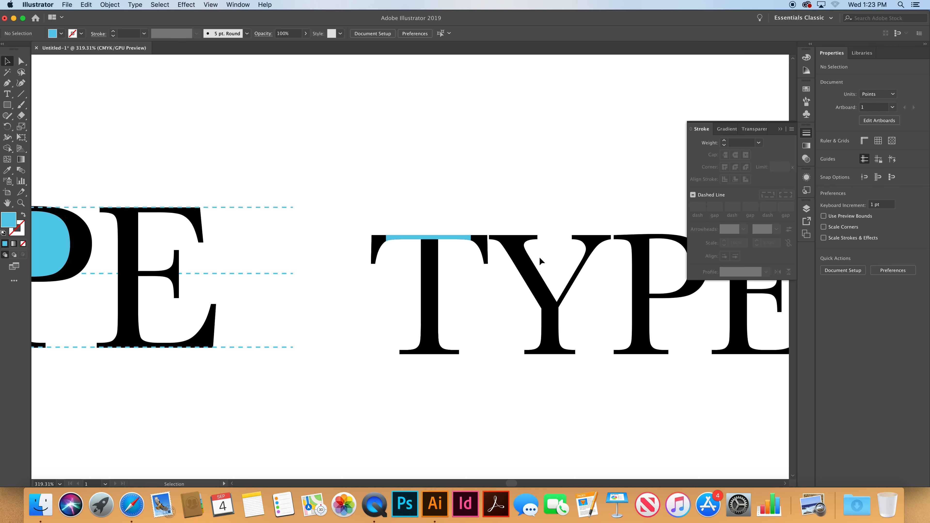
- Draw a closed light blue Pen tool shape over the outlined Y's upper opening, overlapping the inner edges of both arms, and deselect it
scroll(535, 250, right, 5)
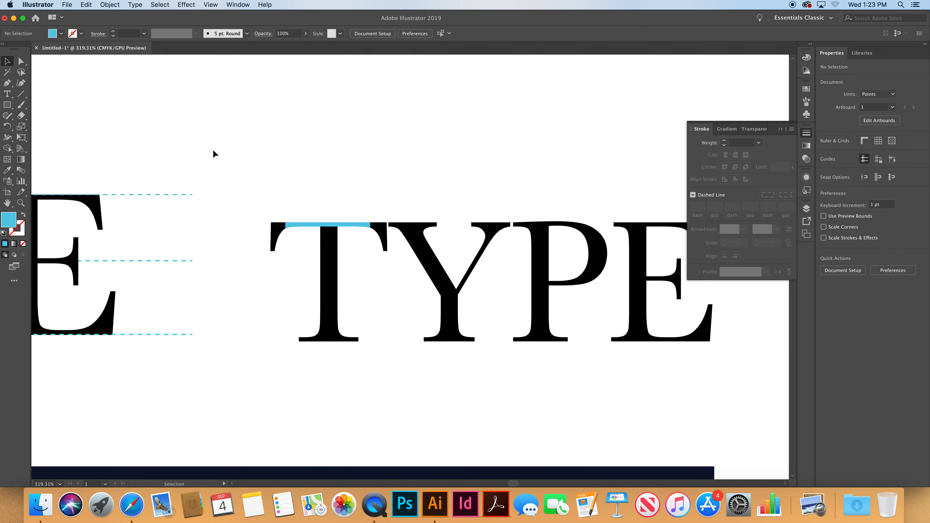
click(7, 83)
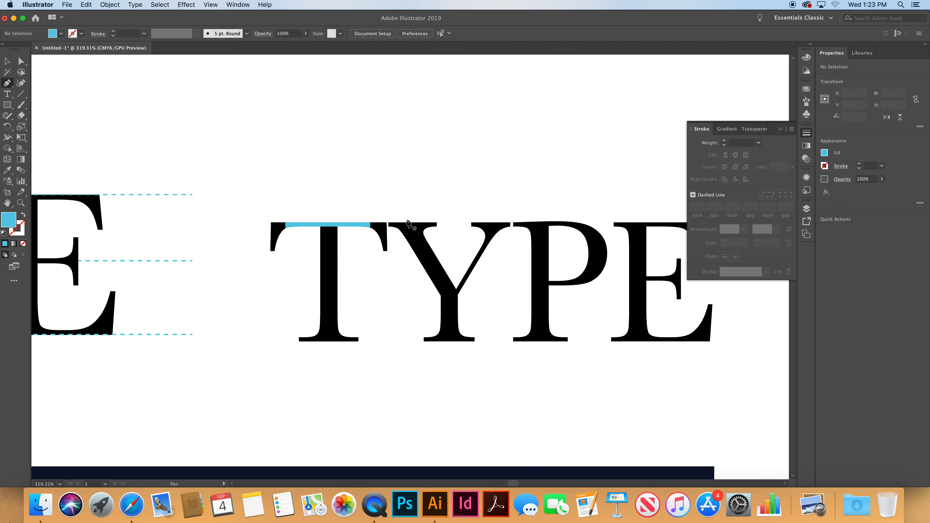
click(425, 227)
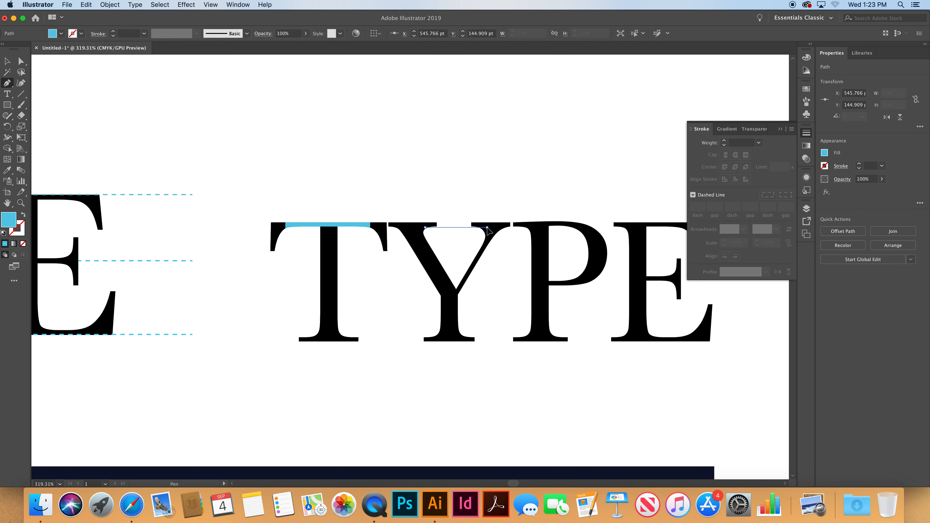
click(489, 232)
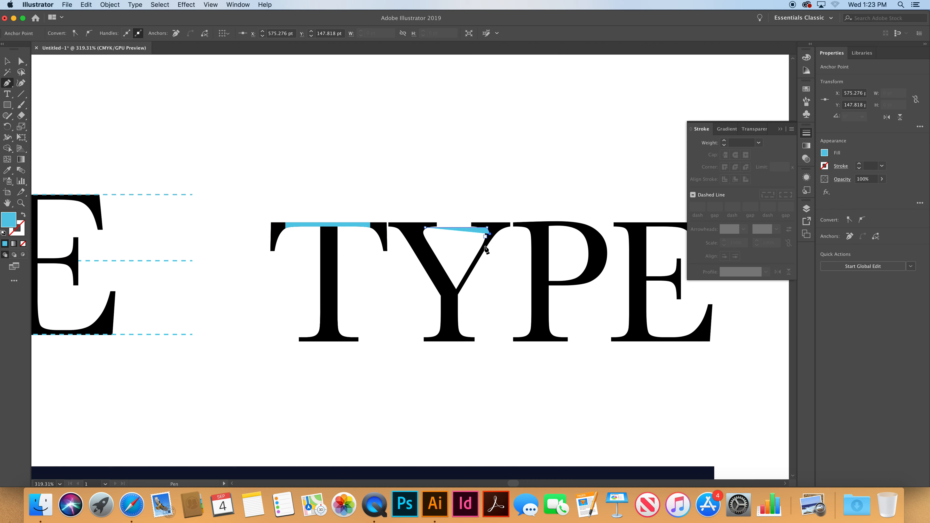
click(453, 299)
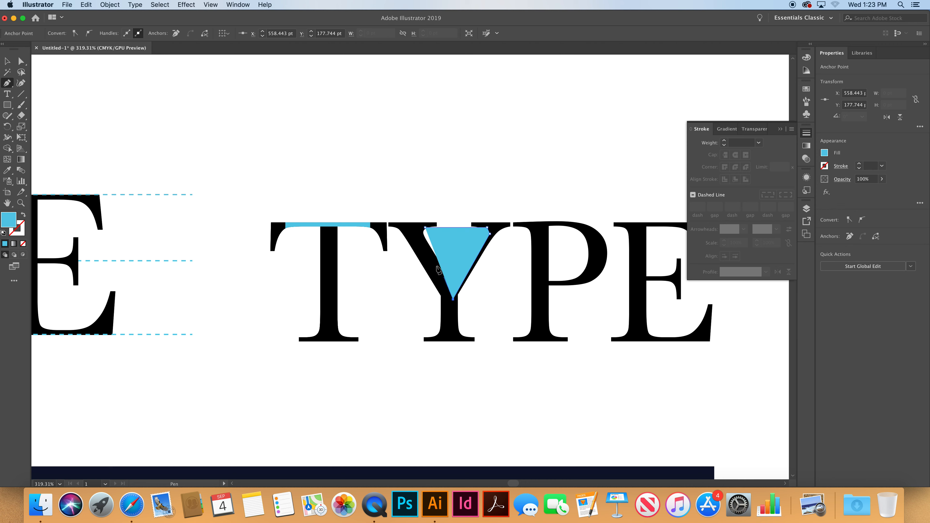
click(414, 230)
click(424, 229)
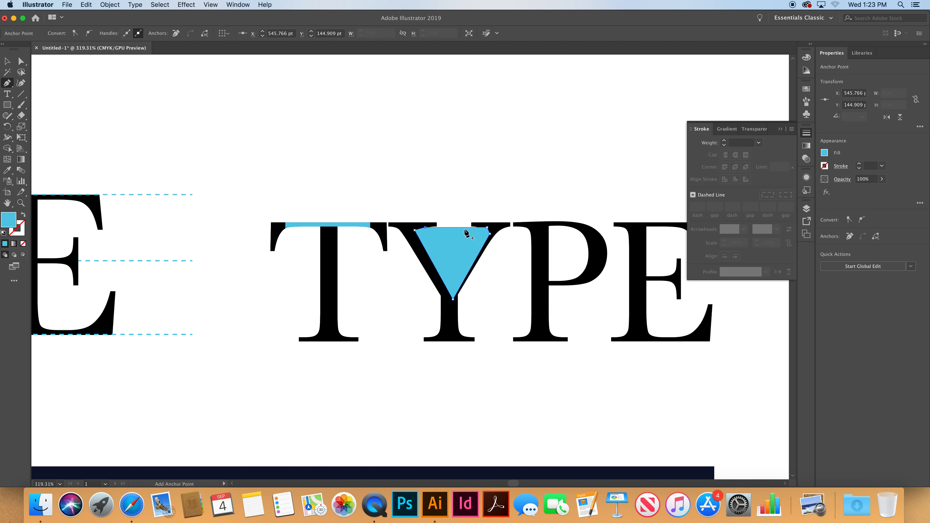
click(7, 61)
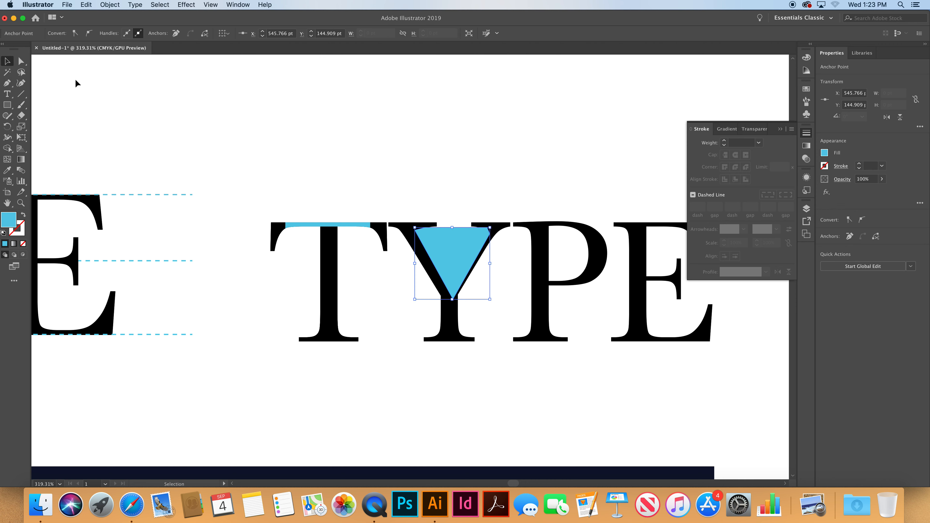
click(309, 166)
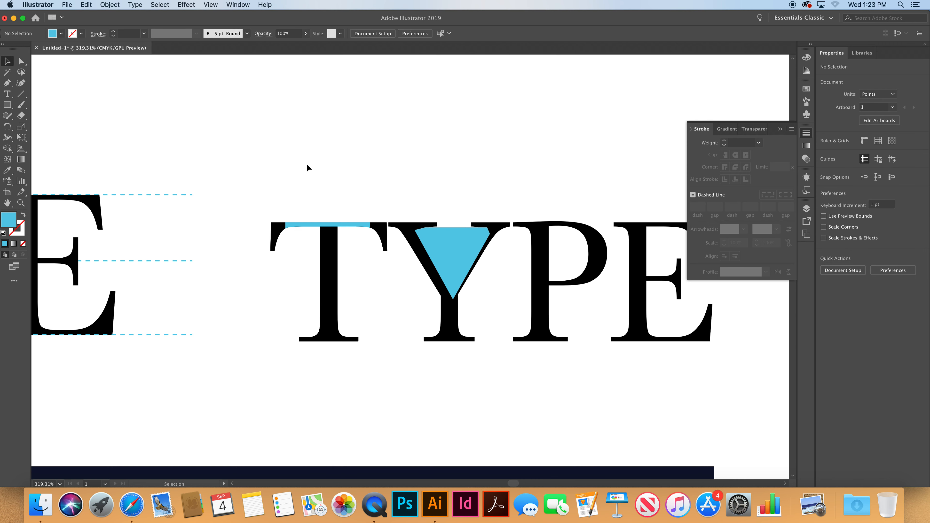
- Apply the Exclude Pathfinder operation to the outlined Y together with the light blue shape over its upper opening
click(408, 228)
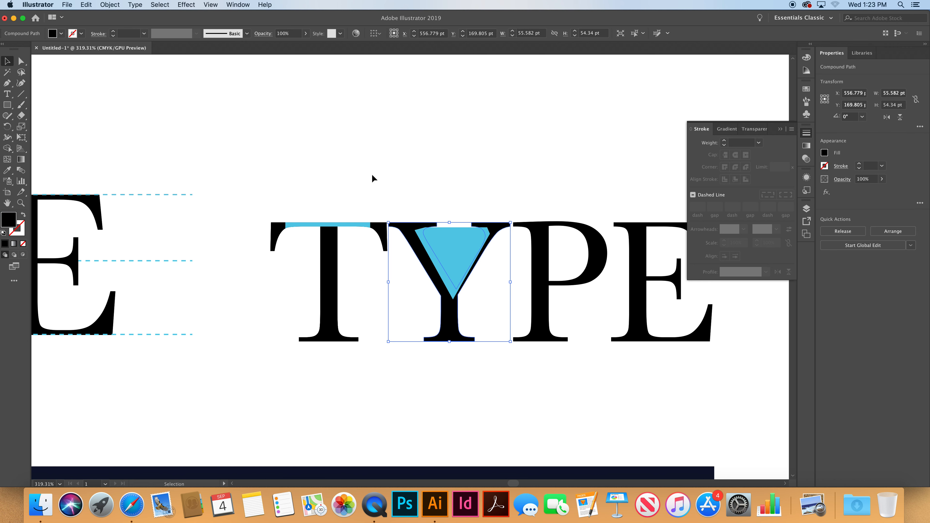
key(a)
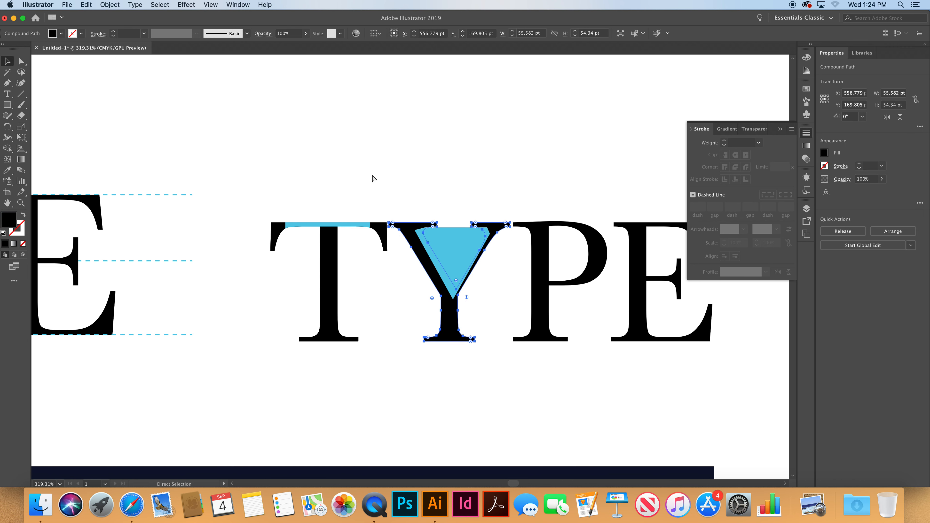
key(v)
shift+click(439, 233)
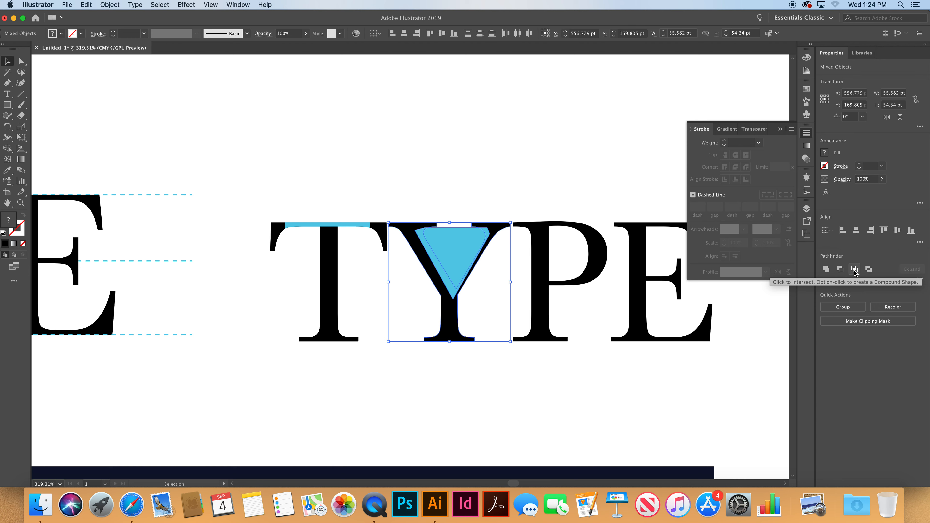
click(867, 270)
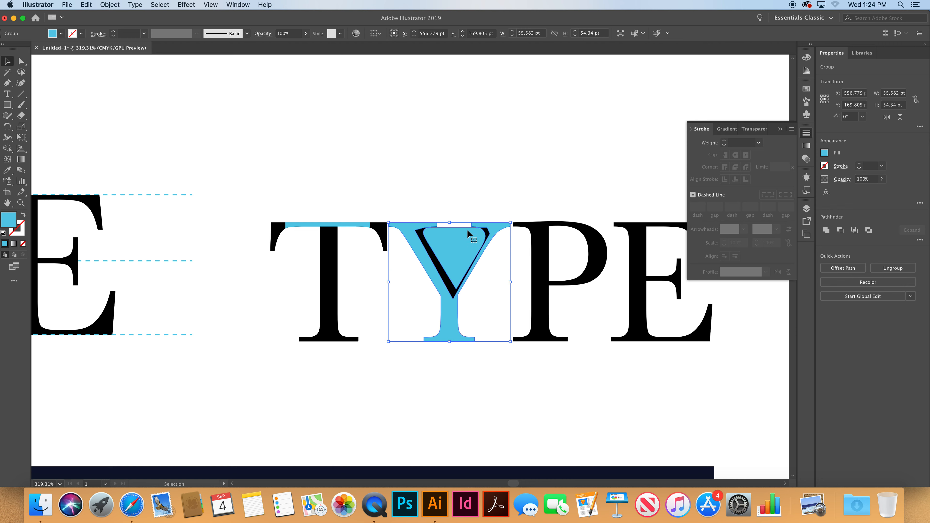
- Directly select and remove the excess light blue Y outline, keeping only the piece that fills the opening between the arms
click(21, 61)
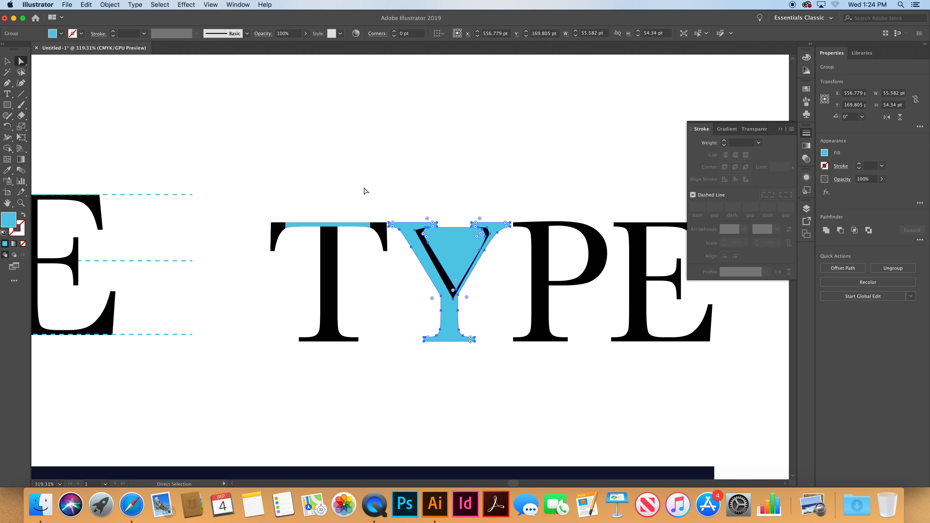
click(383, 191)
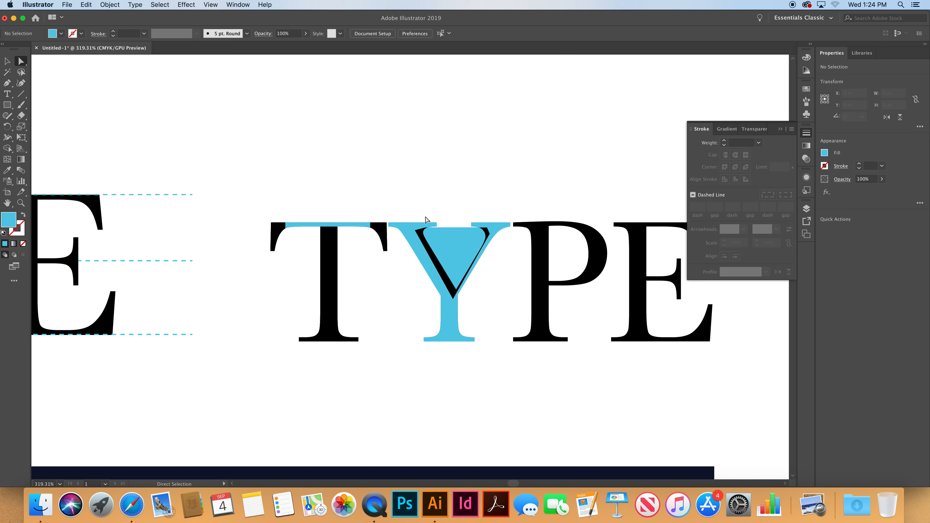
click(408, 232)
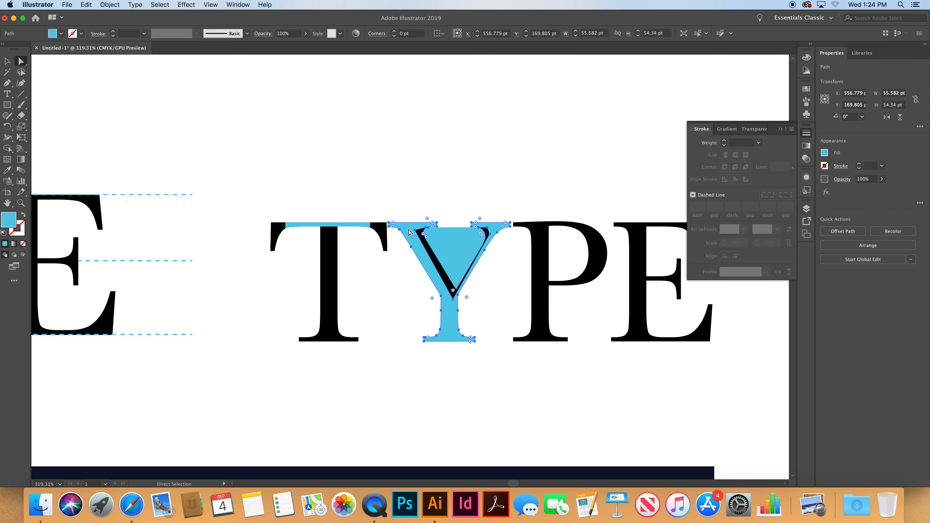
key(super+shift+a)
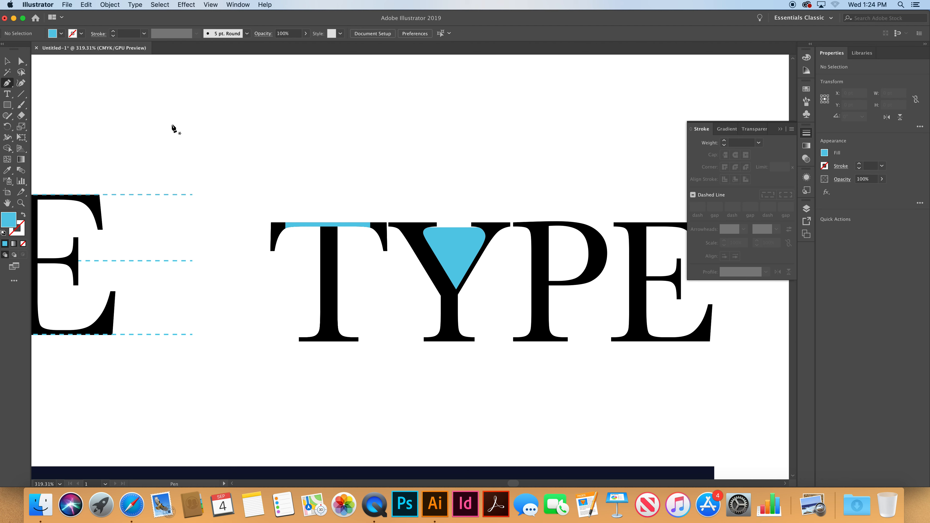
- Draw a horizontal Pen tool line about 211 pt long above the outlined "TYPE", with a light blue stroke and no fill
click(265, 165)
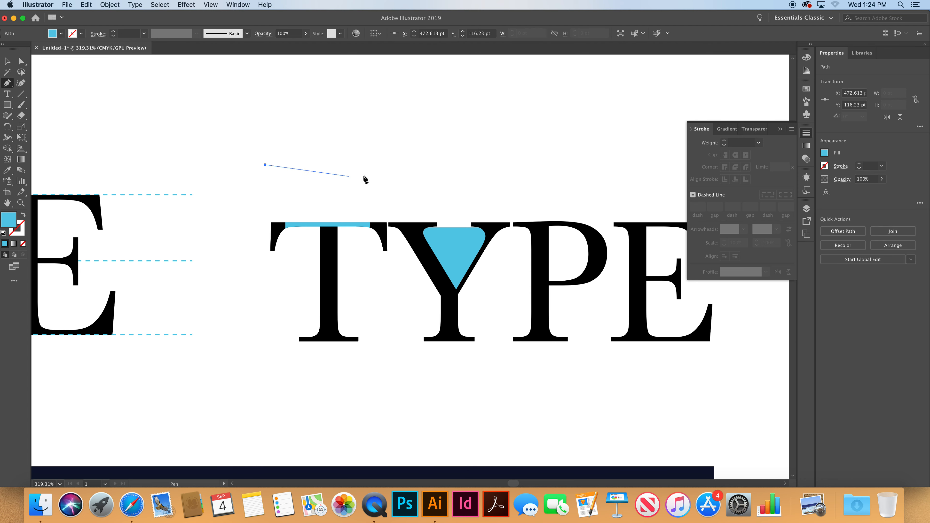
scroll(365, 181, right, 10)
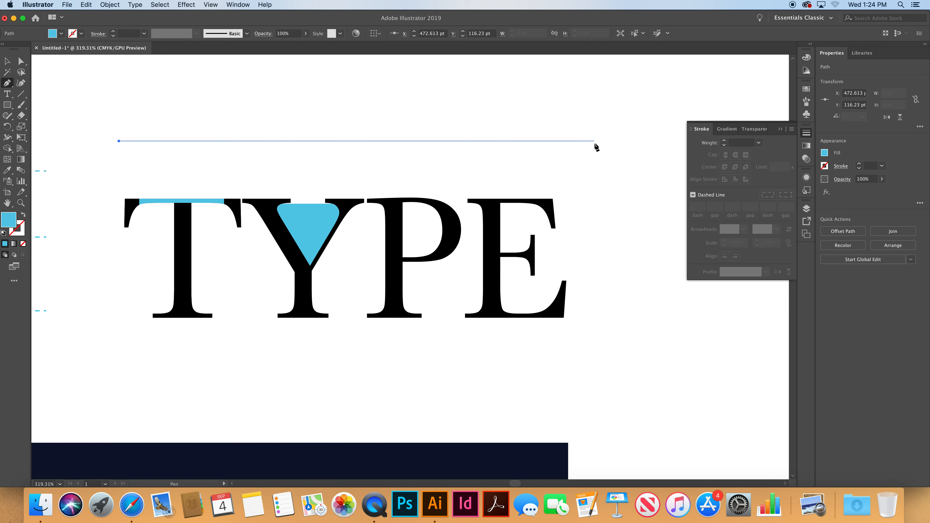
click(580, 141)
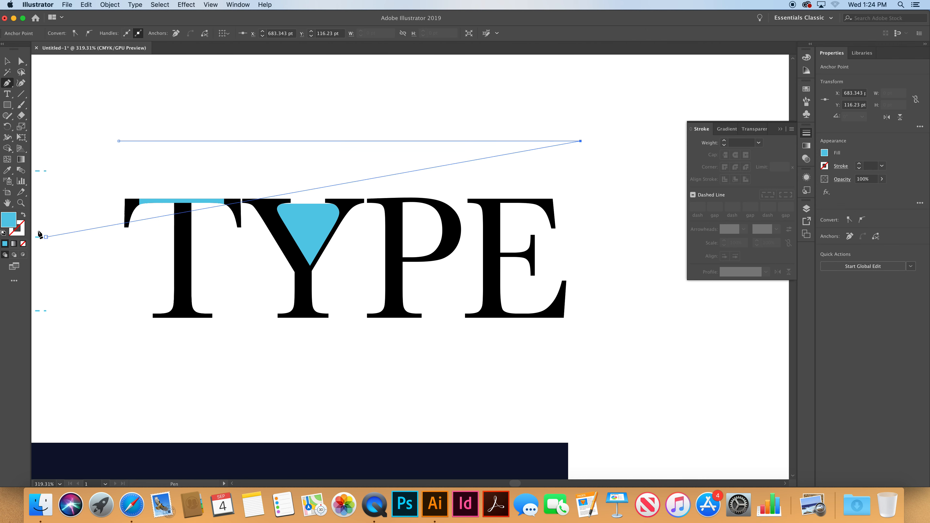
drag(9, 221, 20, 233)
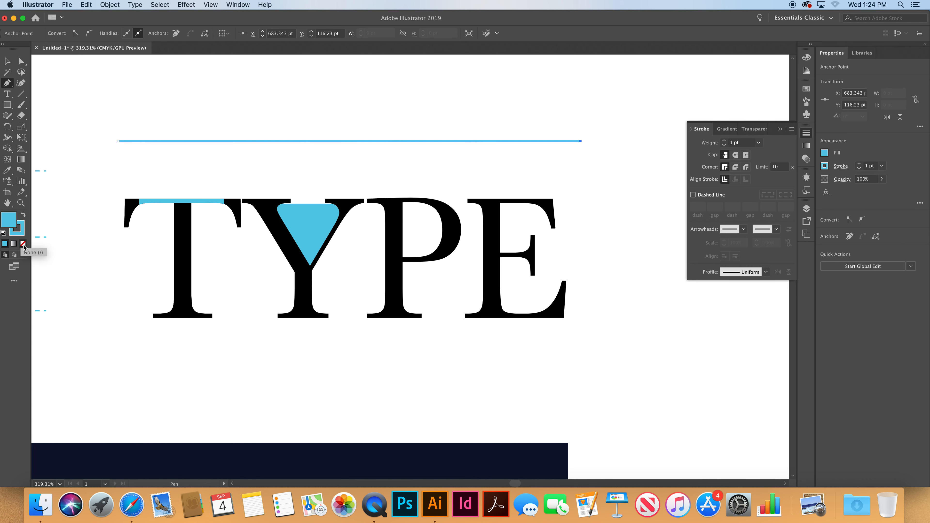
click(23, 245)
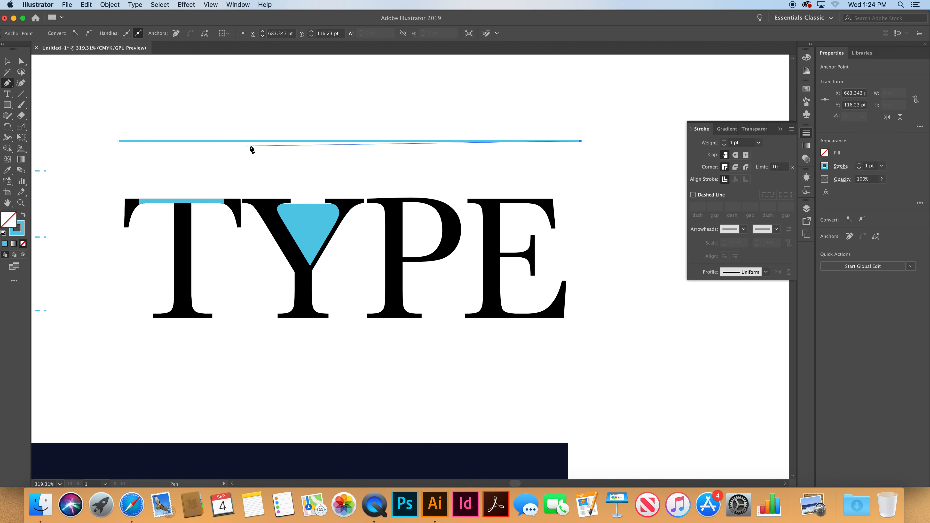
- Set the horizontal line's stroke weight to 0.5 pt and make it dashed with 2 pt dashes and 2 pt gaps
click(725, 146)
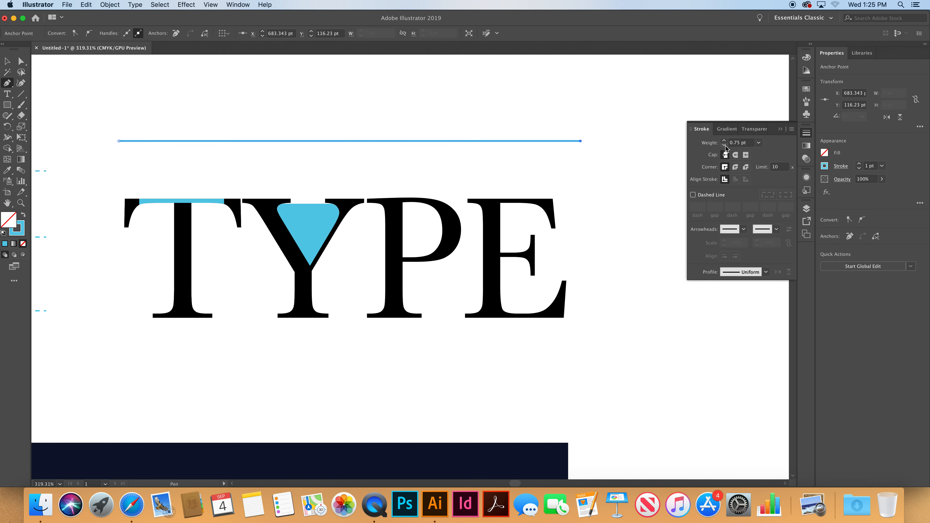
click(808, 135)
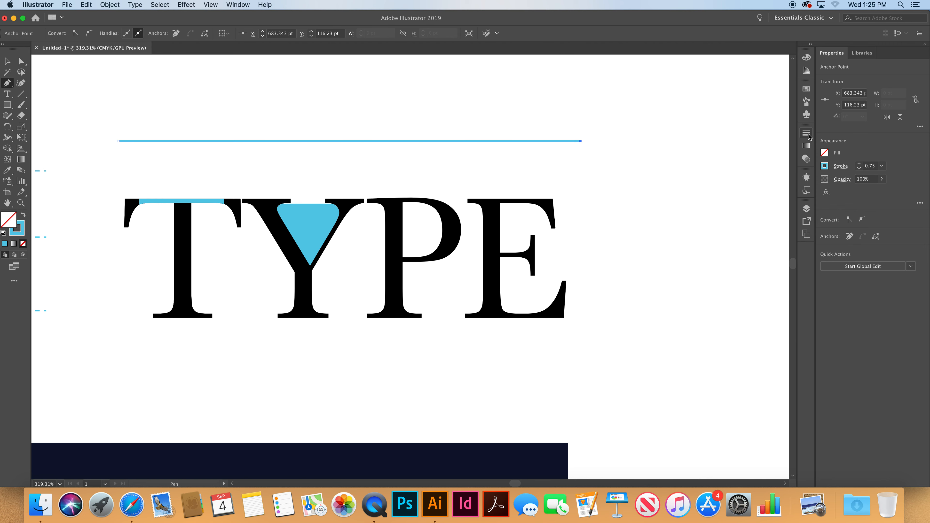
click(808, 135)
click(791, 129)
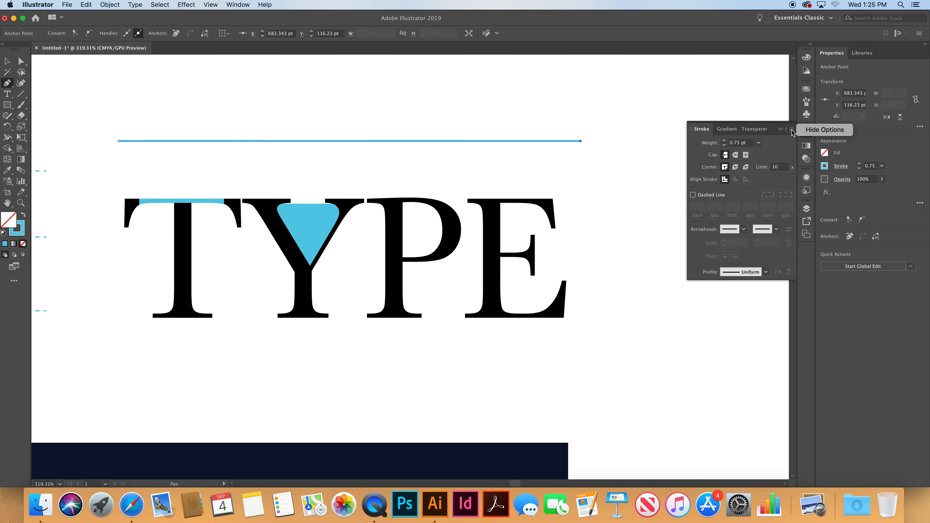
click(803, 130)
click(791, 129)
click(810, 131)
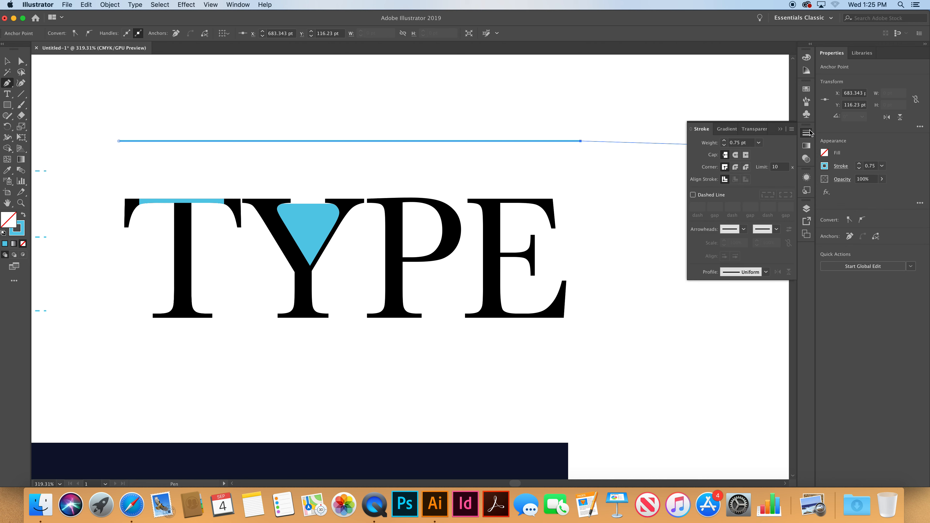
click(724, 145)
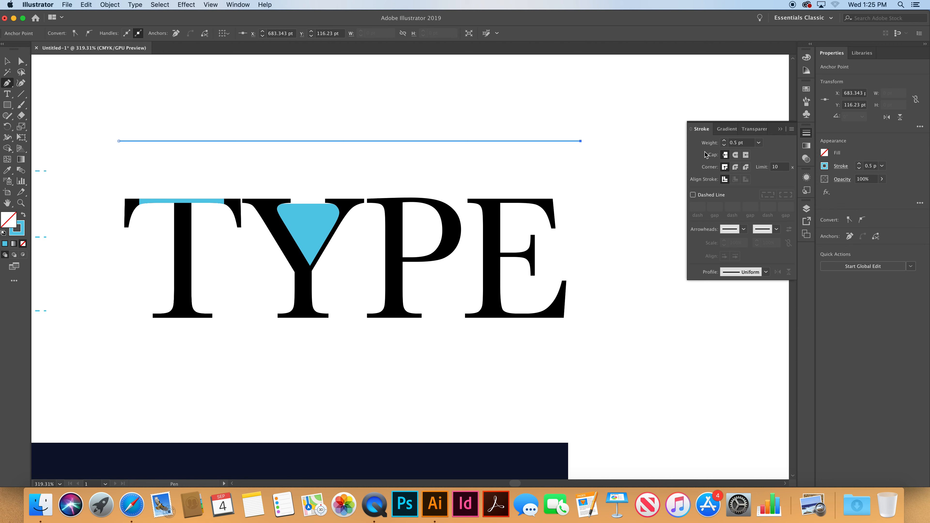
click(693, 196)
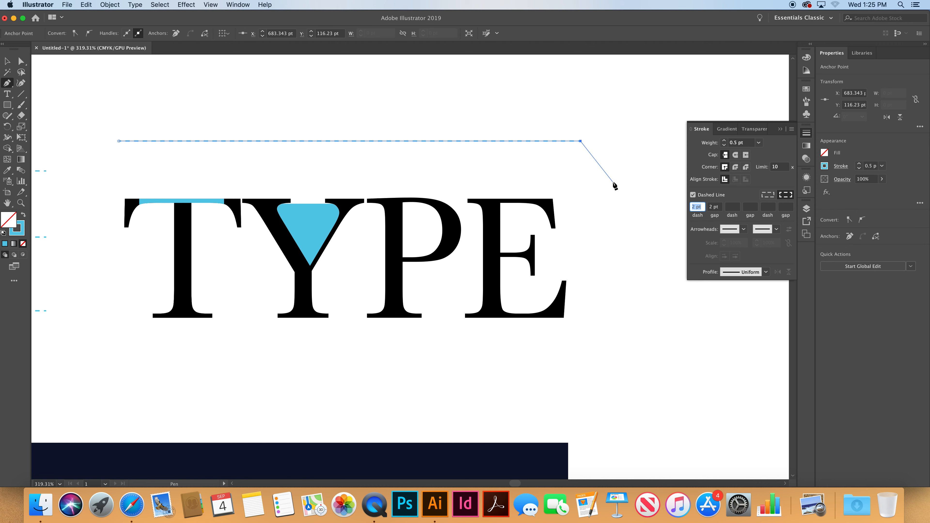
- Move the dashed line down onto the top edge of the outlined "TYPE" letters and deselect it
click(7, 61)
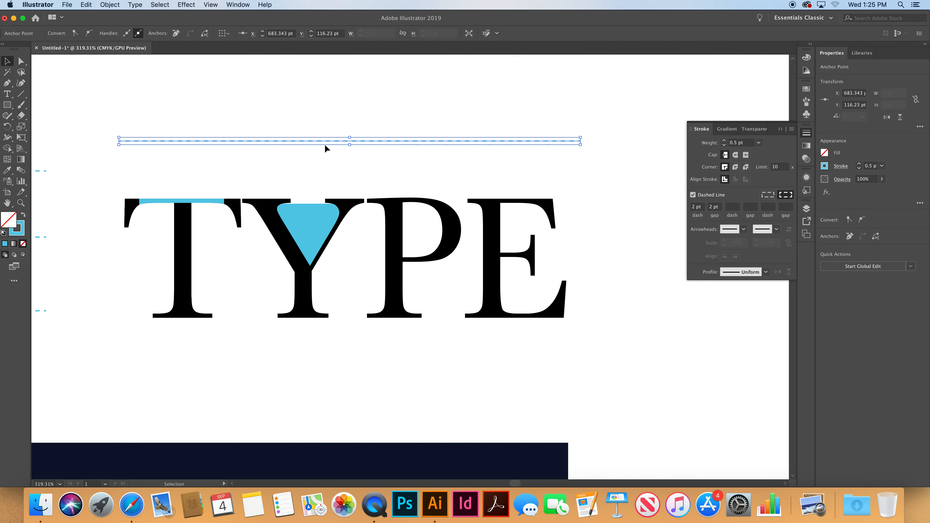
drag(326, 141, 319, 197)
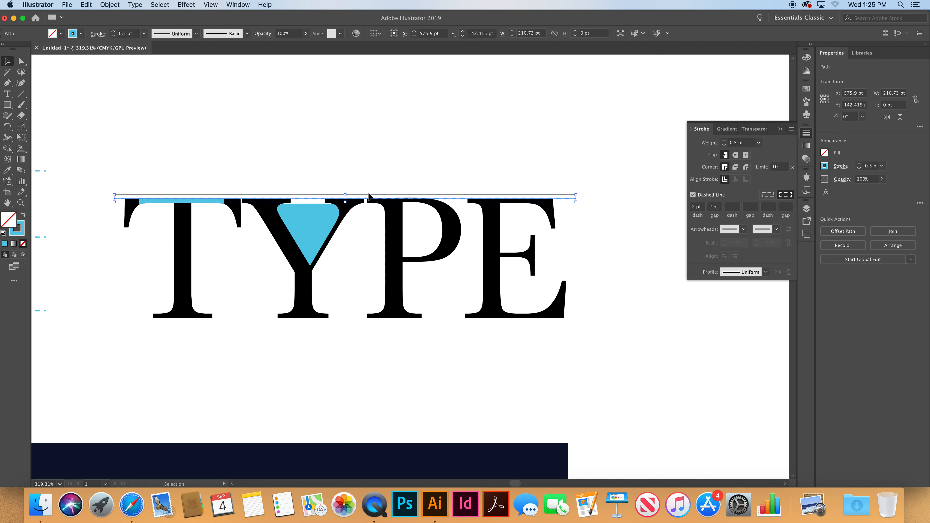
click(303, 177)
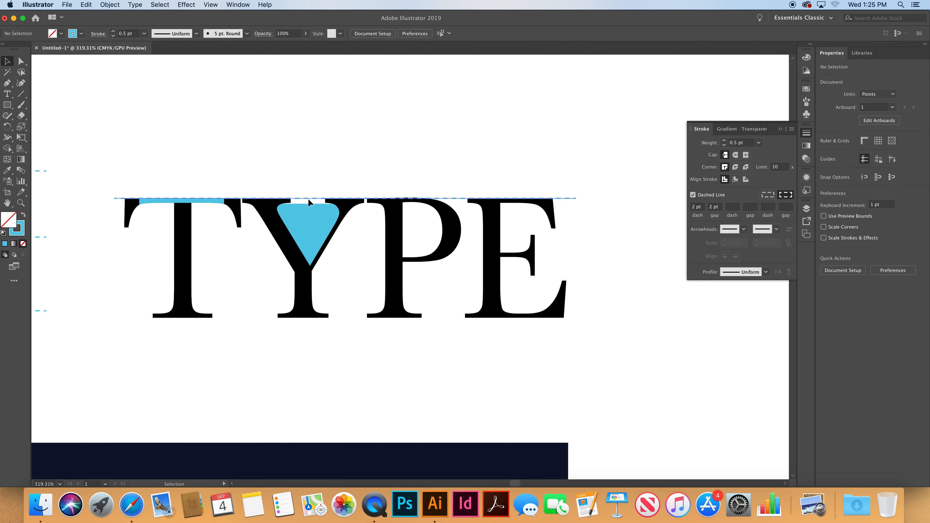
- Duplicate the dashed line across the middle of the letters, then repeat the copy at their base and nudge it down 3 pt
drag(309, 198, 317, 258)
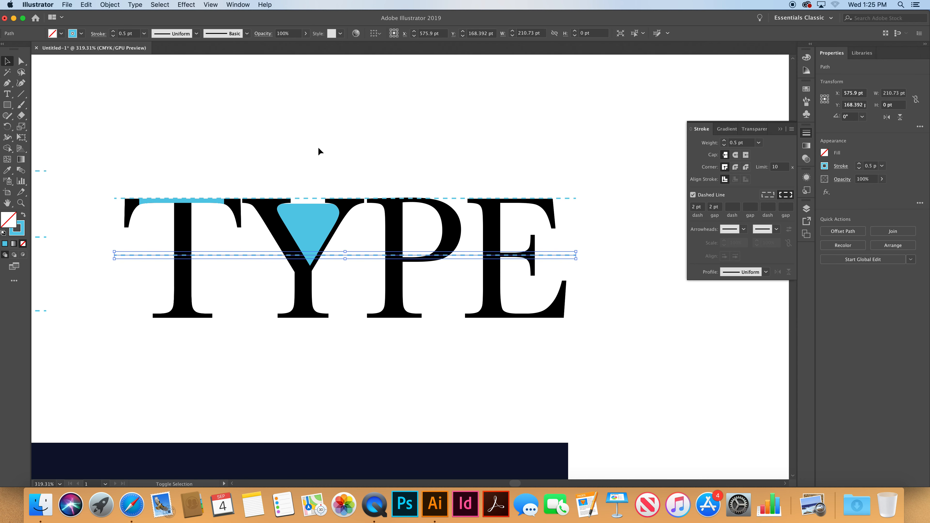
key(super+d)
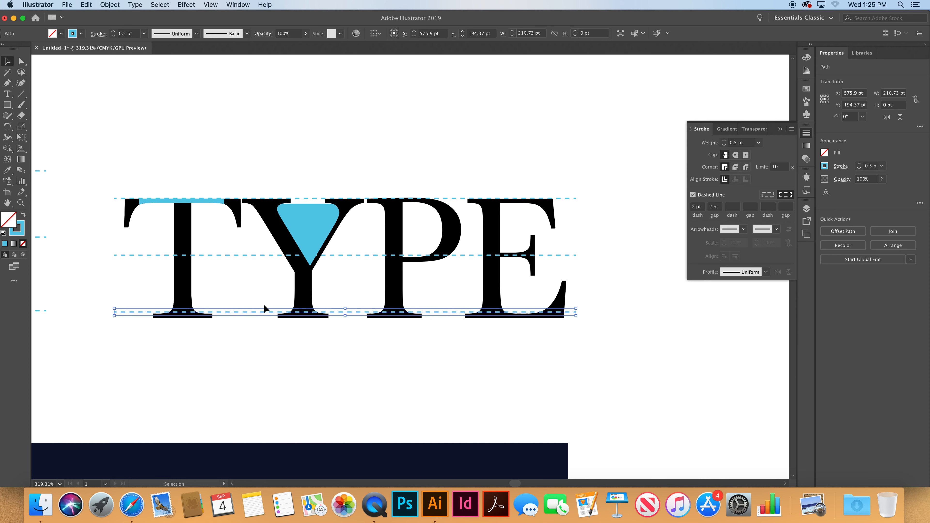
key(Down)
key(Down)
key(Down)
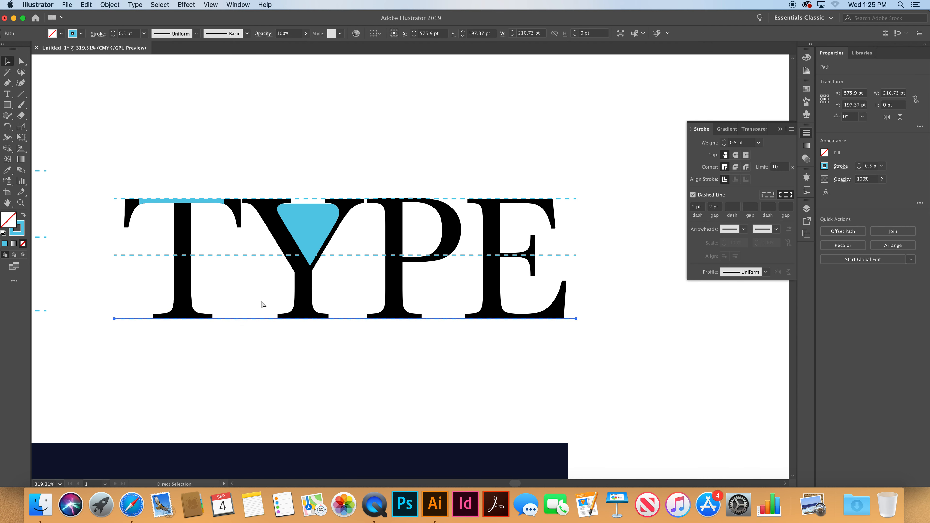
- Fine-tune the lowest dashed line so its upper edge meets the bottom of the letter serifs exactly, and deselect it
drag(270, 307, 400, 310)
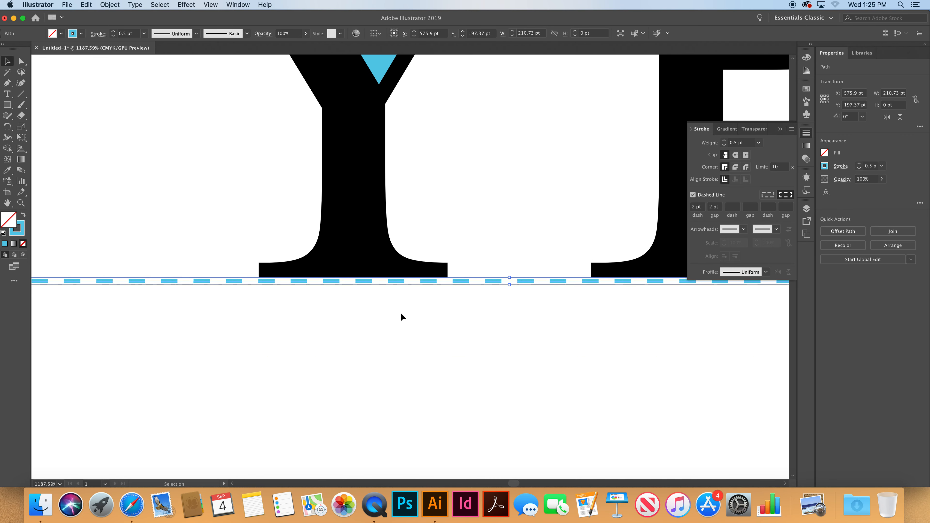
drag(383, 280, 383, 277)
key(z)
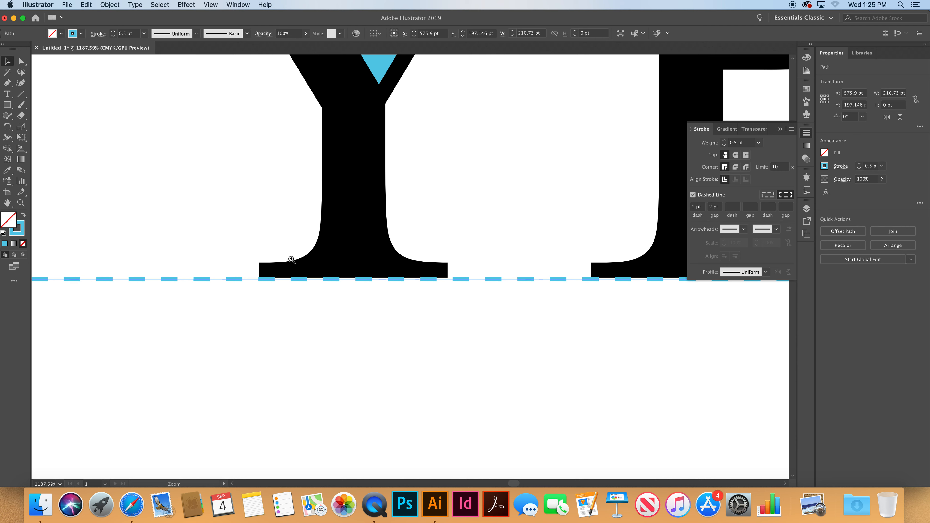
drag(300, 267, 374, 341)
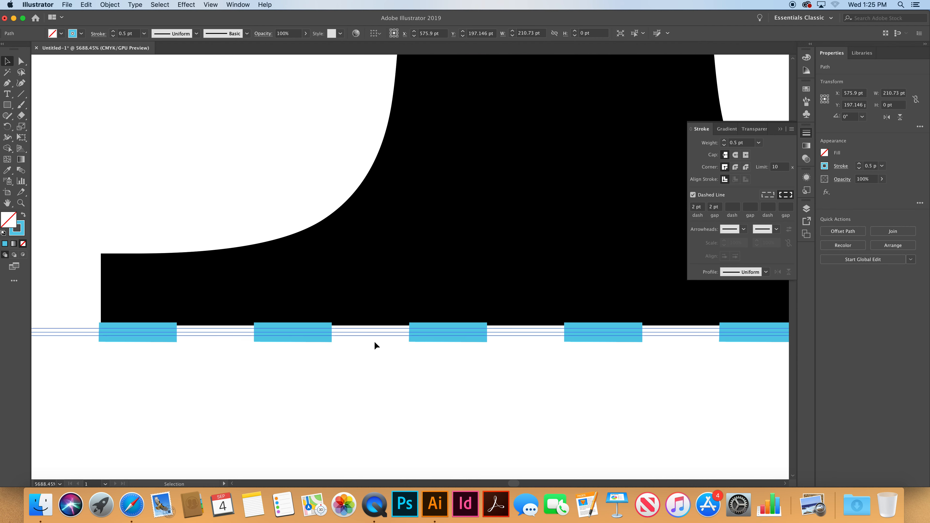
click(309, 334)
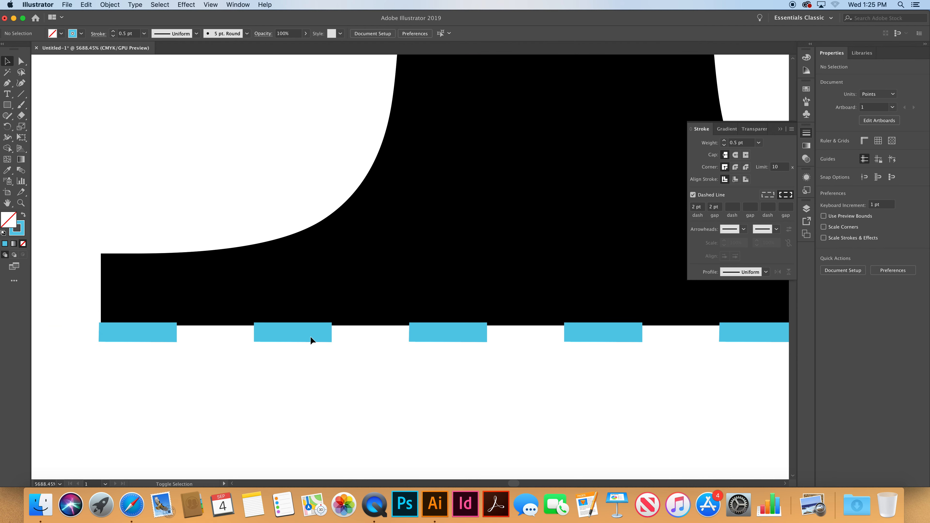
drag(314, 333, 316, 336)
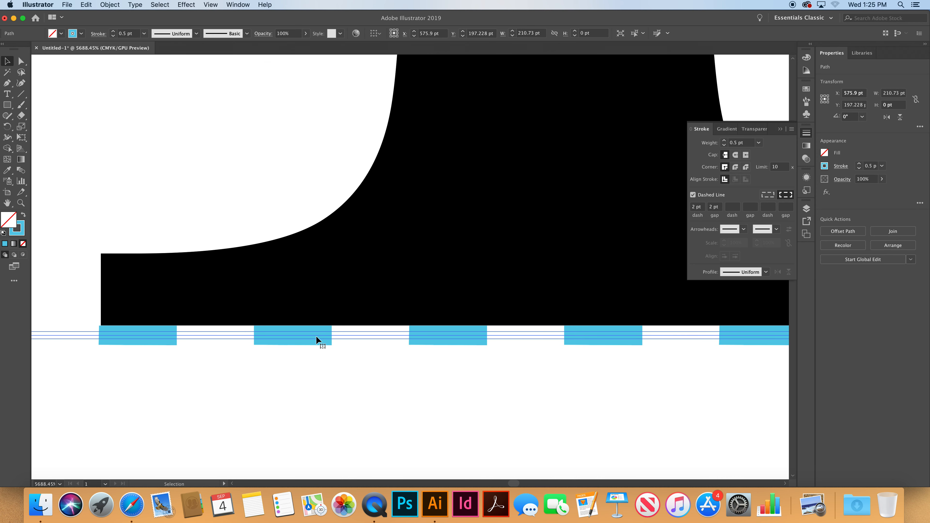
click(337, 377)
- Draw a dashed right-angle Pen tool leader above the T, about 18 pt across and 45 pt down to its light blue bar
key(z)
alt+click(532, 375)
alt+click(443, 250)
alt+click(442, 249)
alt+click(440, 248)
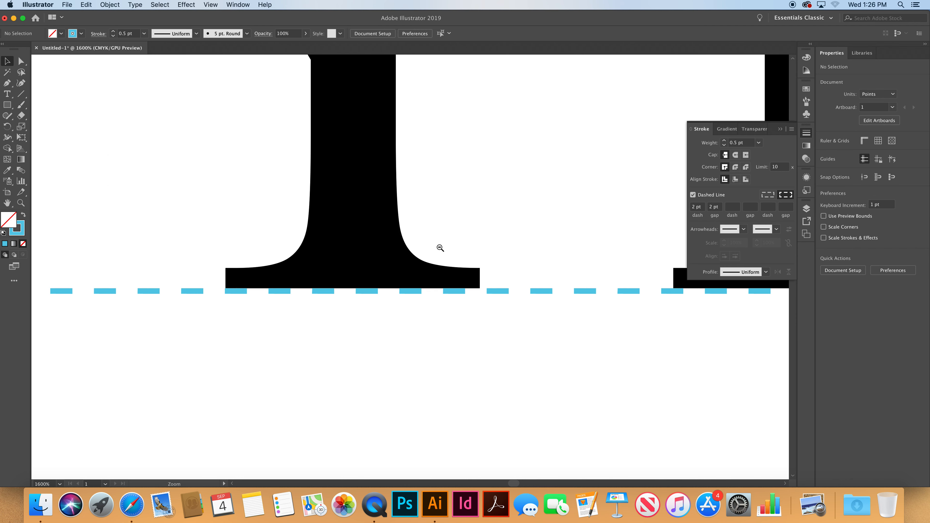
alt+click(439, 248)
alt+click(439, 248)
alt+click(440, 247)
key(v)
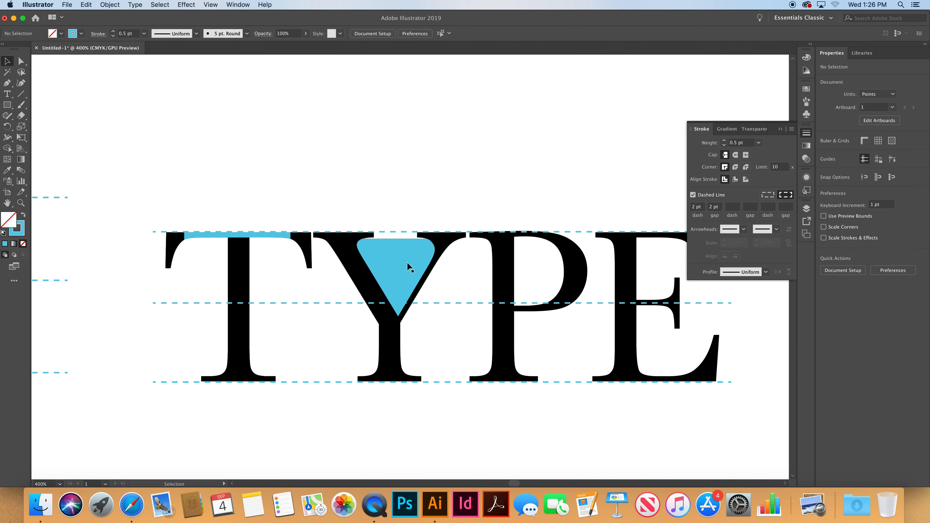
key(p)
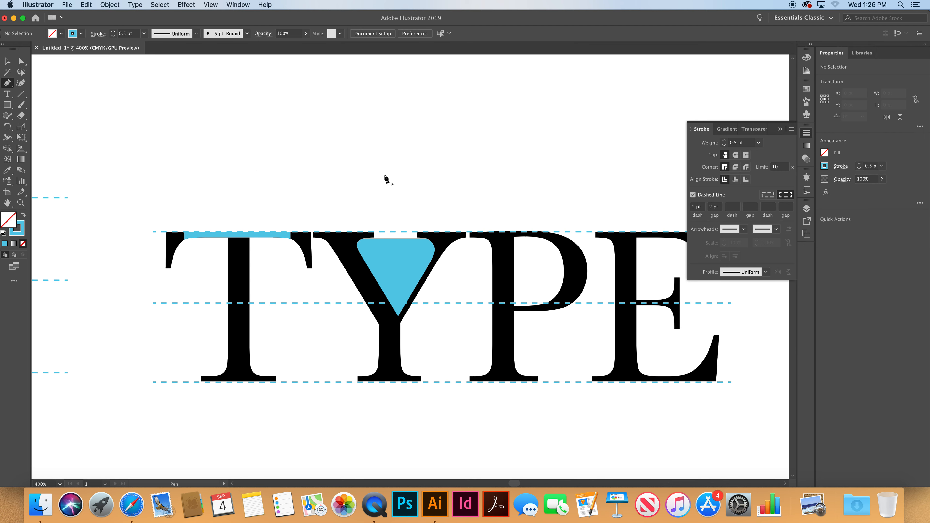
click(190, 110)
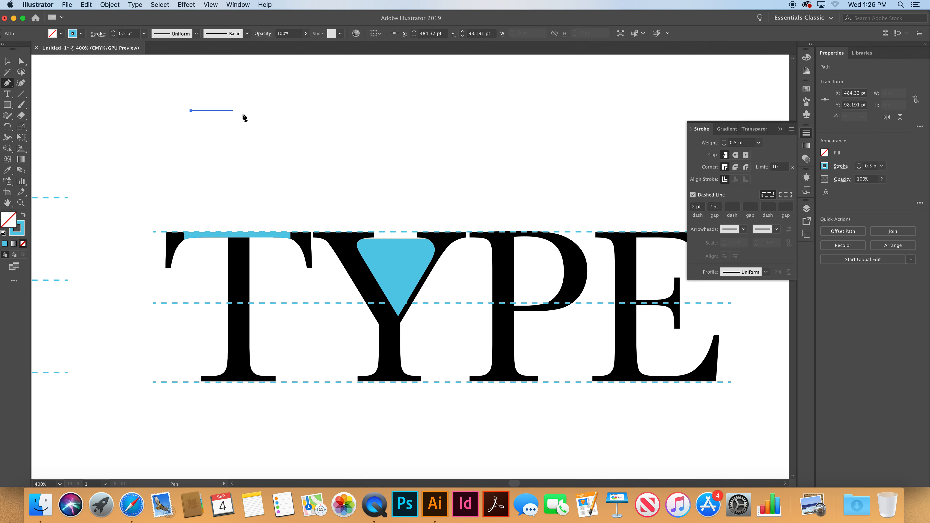
click(241, 111)
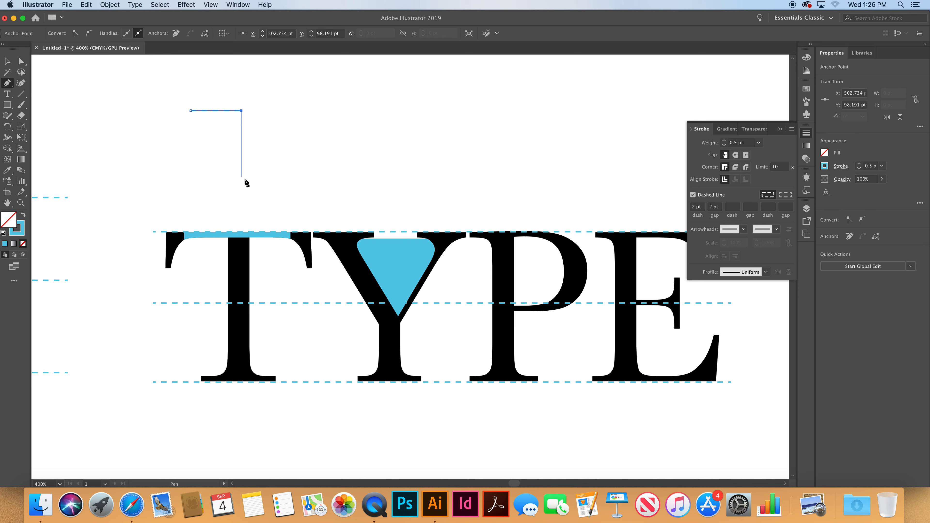
click(241, 232)
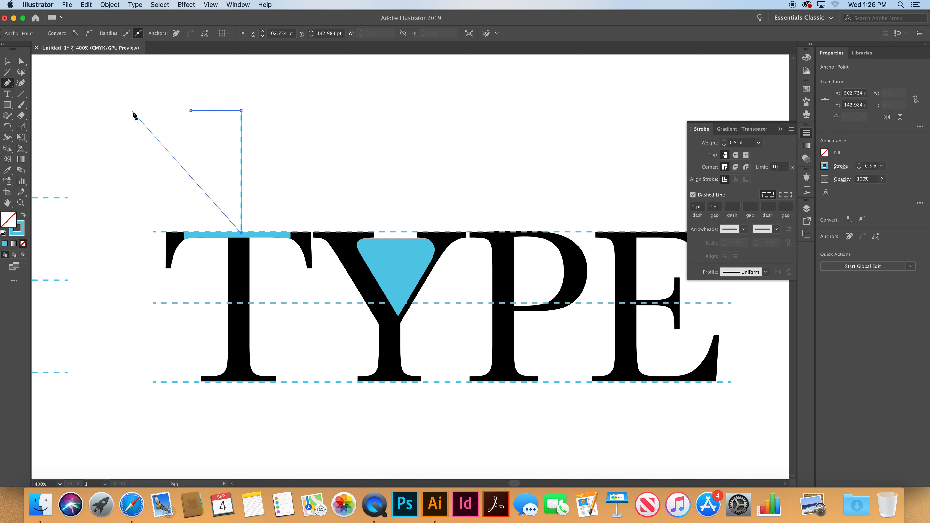
key(super)
super+click(137, 119)
- Add the text label "Bar" and place it beside the free horizontal end of the dashed leader line
click(7, 94)
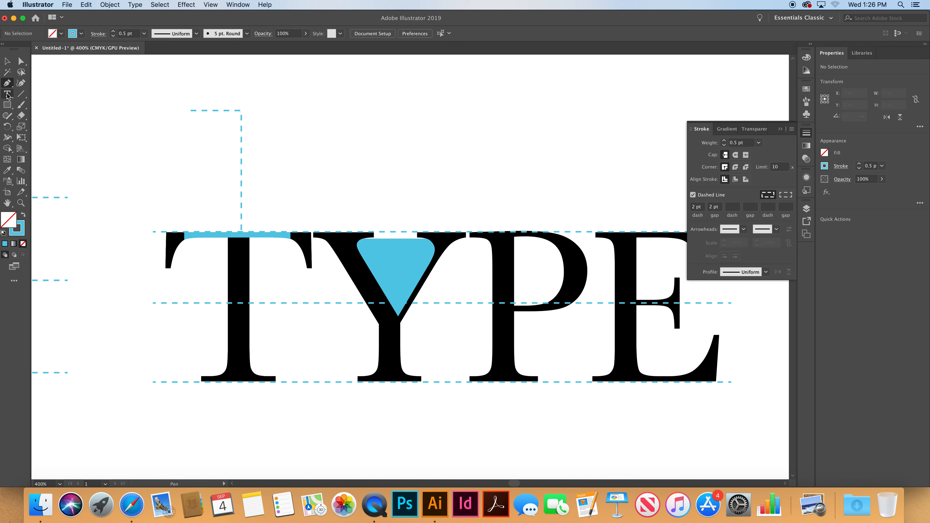
click(103, 114)
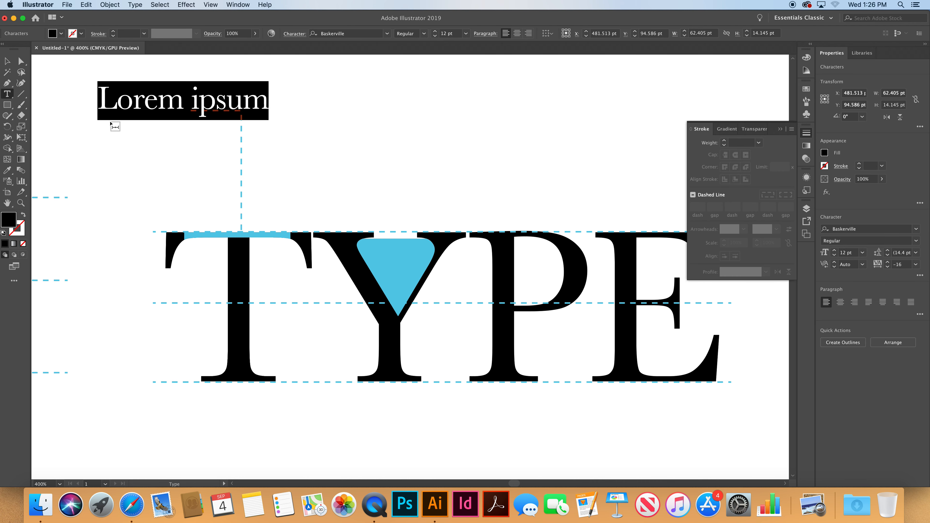
text(Bar)
scroll(114, 126, down, 2)
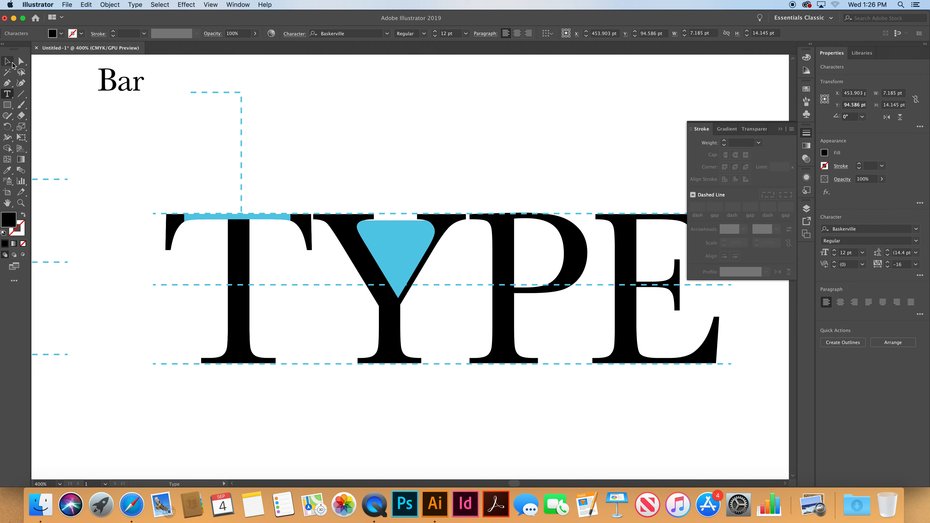
click(8, 61)
drag(101, 92, 140, 100)
- Set the "Bar" label to Italic, give it the light blue sampled from the Y's highlighted shape, and deselect it
click(421, 33)
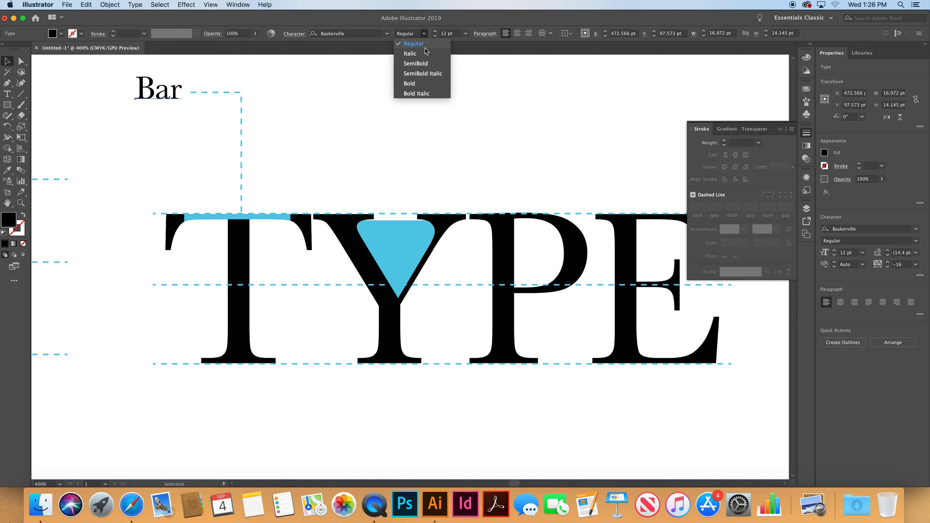
click(420, 55)
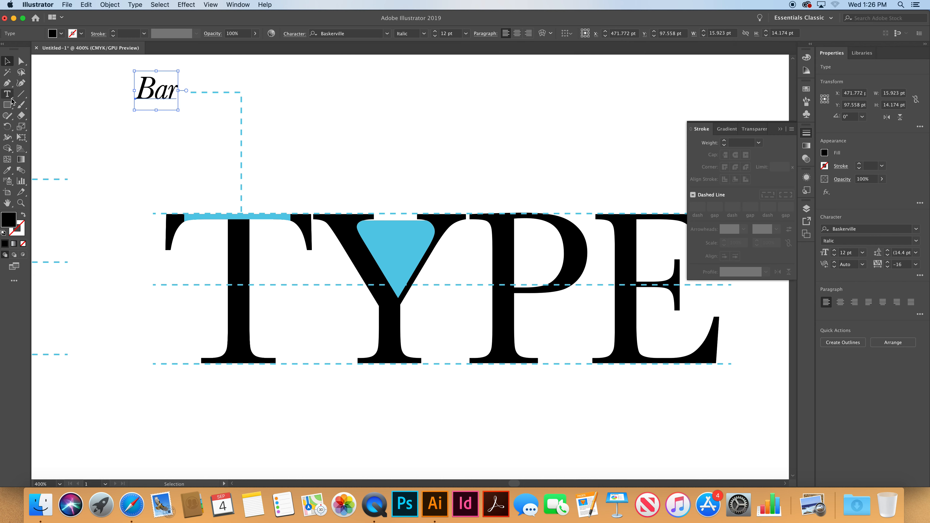
click(13, 173)
click(384, 230)
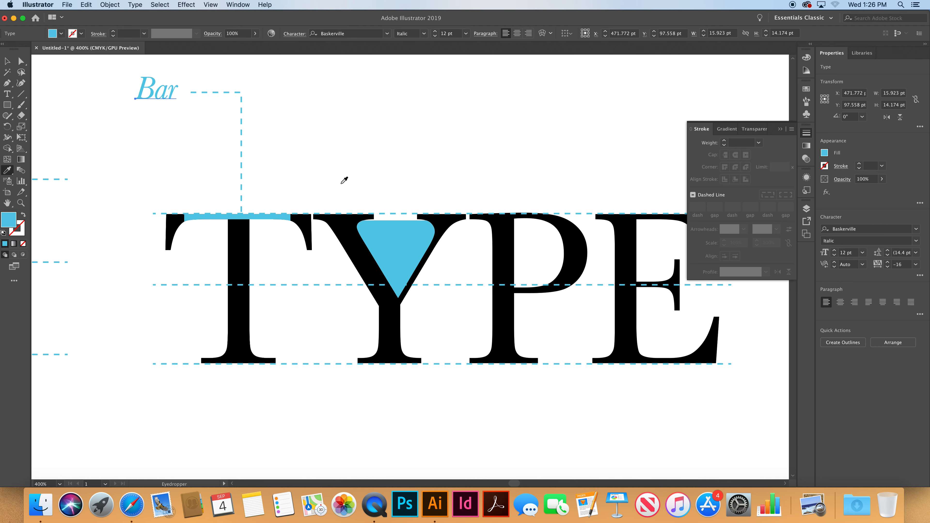
click(7, 60)
click(136, 151)
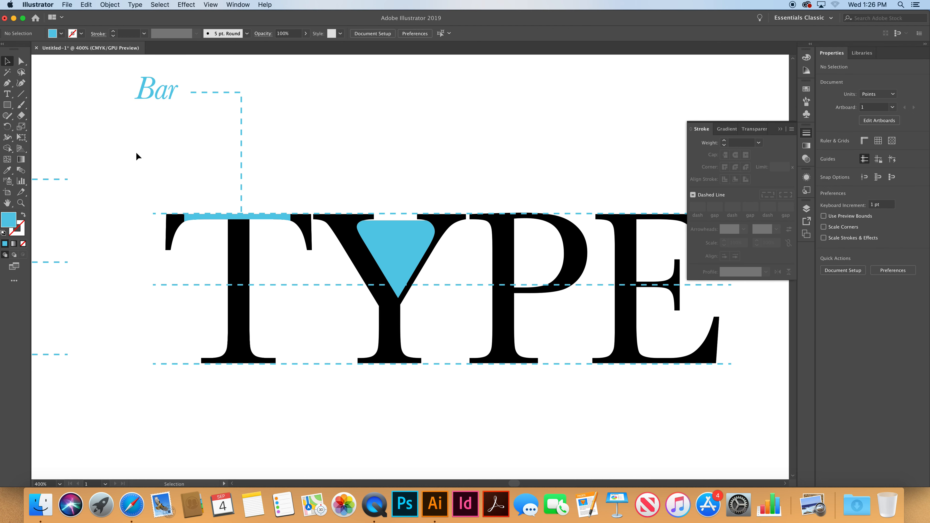
- Examine both "TYPE" diagrams and the "Typography" reference image, in close-up and with the whole artboard in view
scroll(366, 245, down, 3)
scroll(367, 245, right, 7)
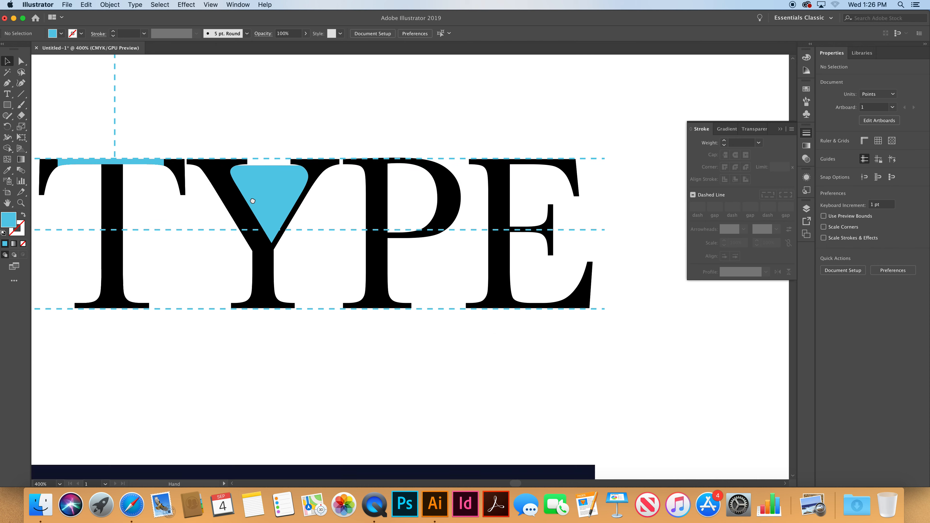
alt+click(338, 234)
drag(207, 237, 332, 238)
drag(253, 224, 384, 220)
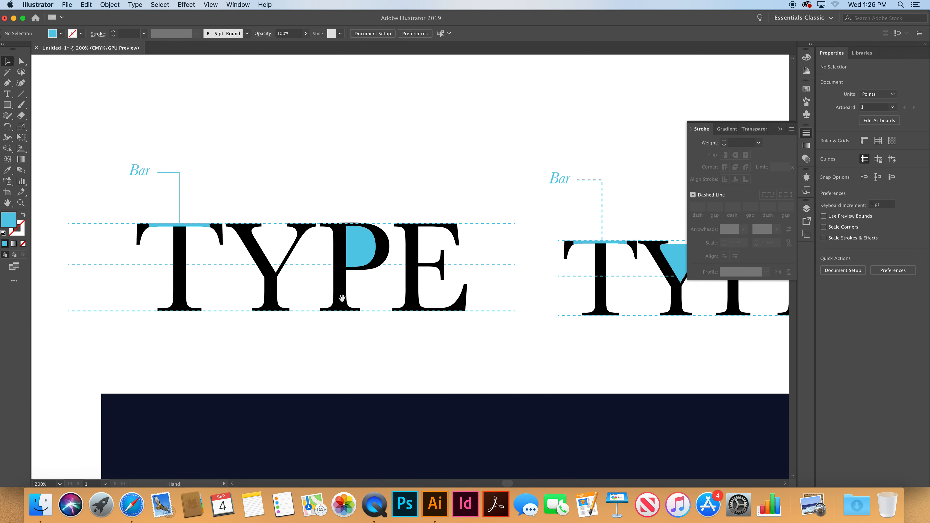
alt+click(386, 326)
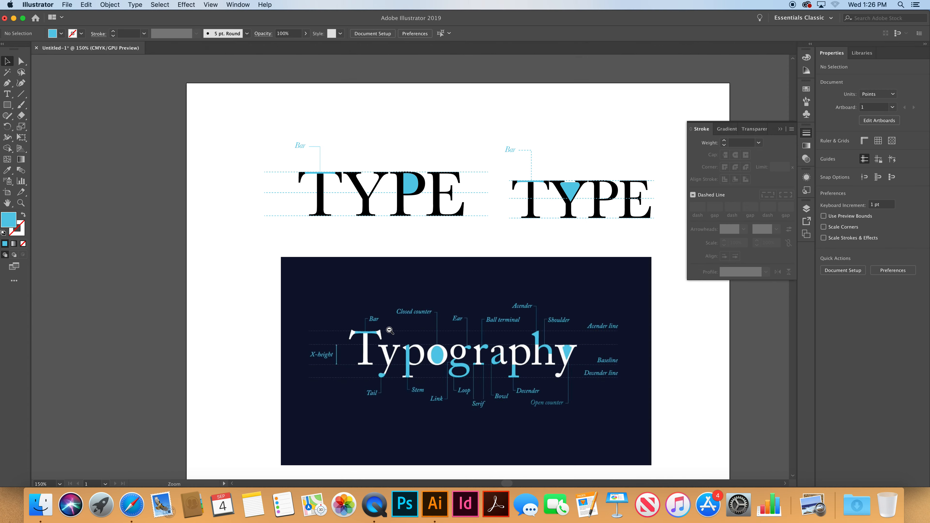
key(space)
drag(426, 344, 399, 260)
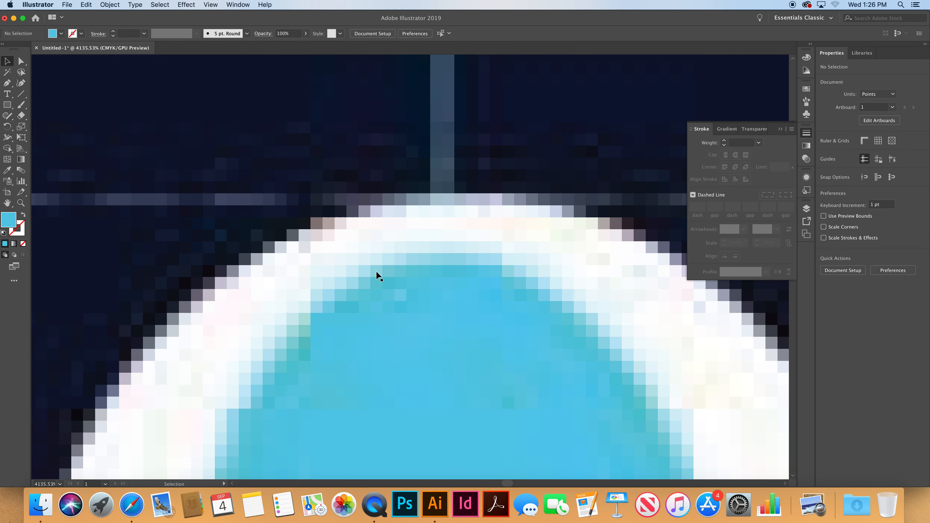
key(super+0)
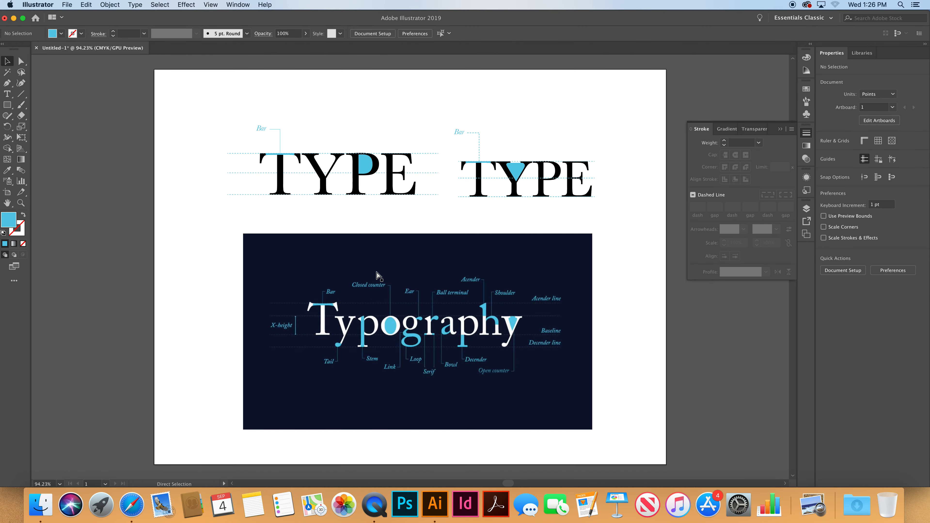
drag(347, 160, 486, 254)
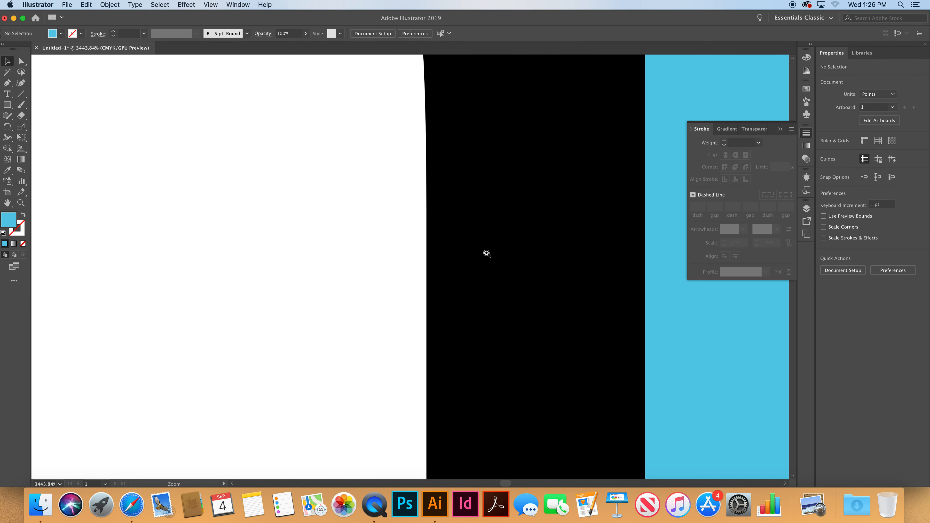
key(super+0)
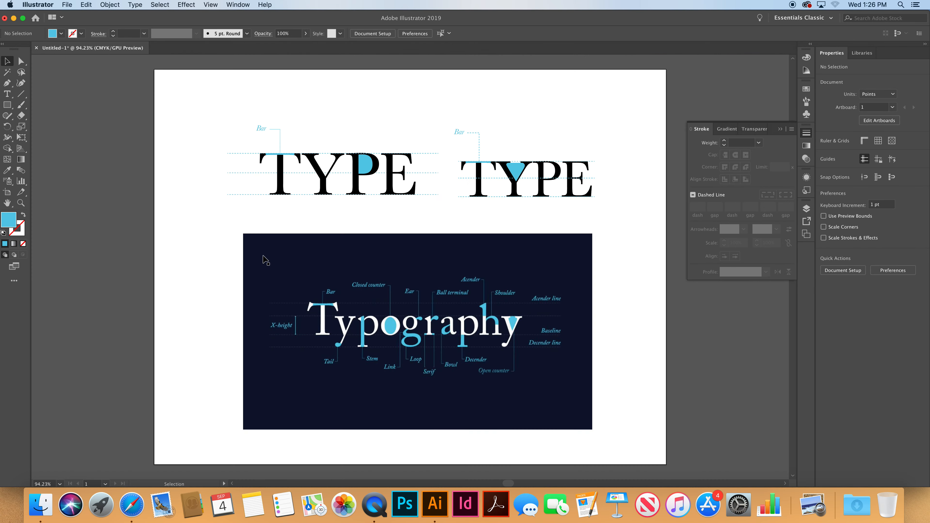